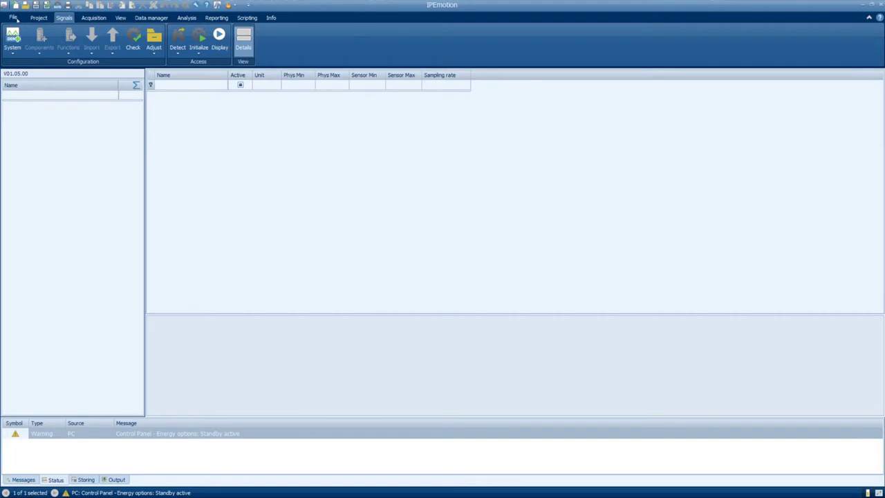
Enable the Demo plugin in the program options' PlugIns settings
click(14, 17)
click(31, 260)
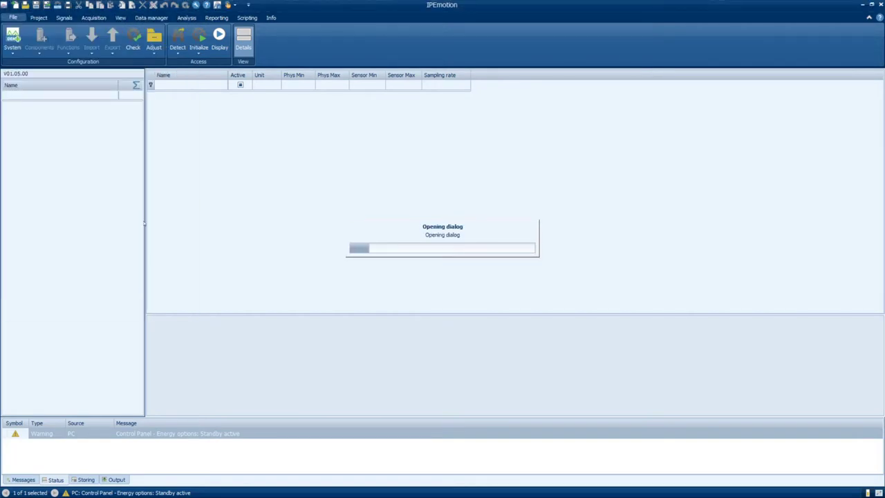
click(279, 325)
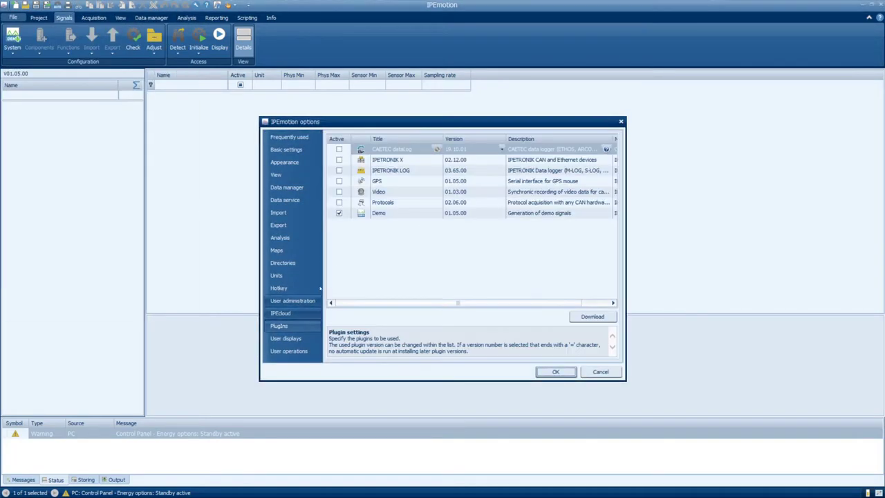
click(391, 214)
click(555, 372)
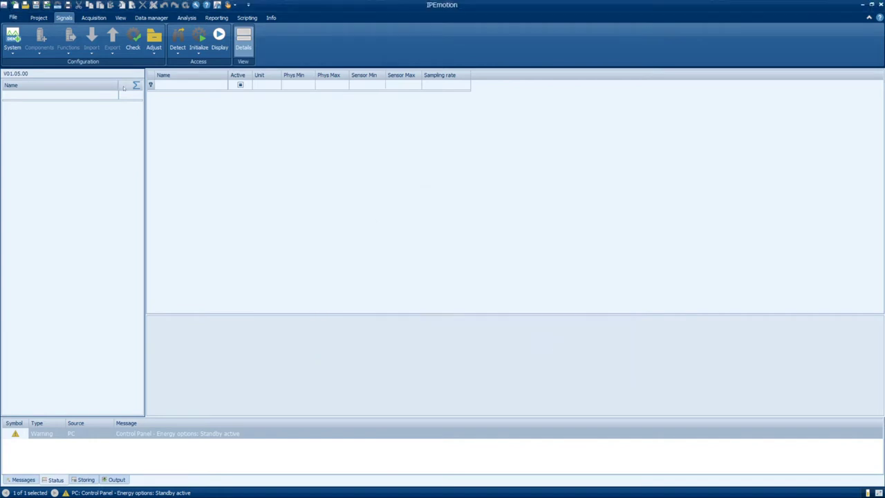
Add a Demo system to the configuration and bring up its Periodic signals actions
click(12, 41)
click(25, 69)
right_click(50, 115)
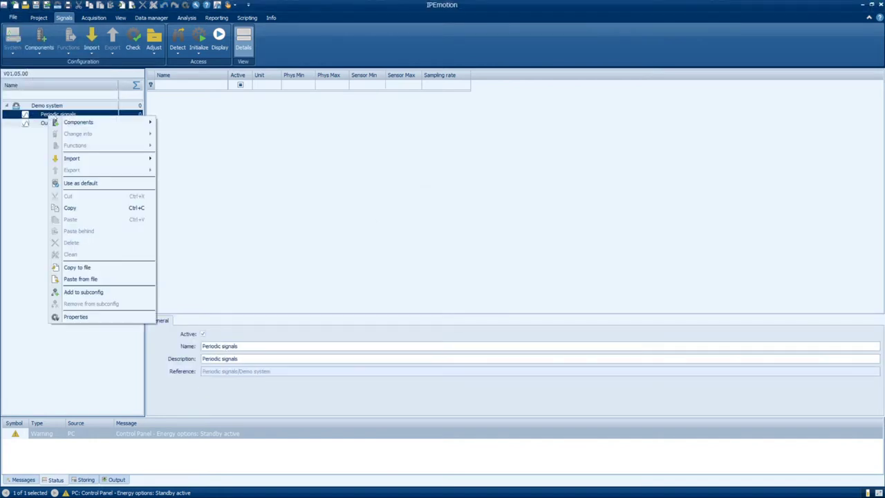
Add a Sine periodic signal, then create Status-1 with start value 0 and check its display range
mouse_move(97, 123)
click(201, 146)
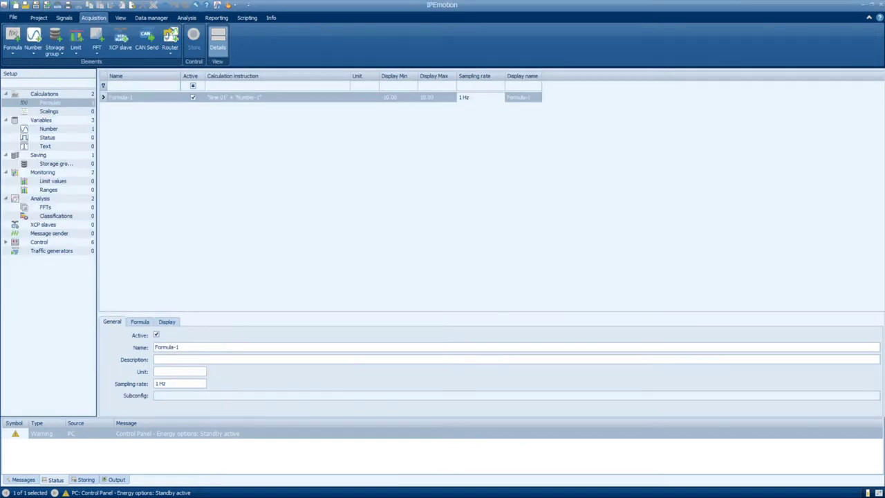
right_click(74, 140)
click(86, 145)
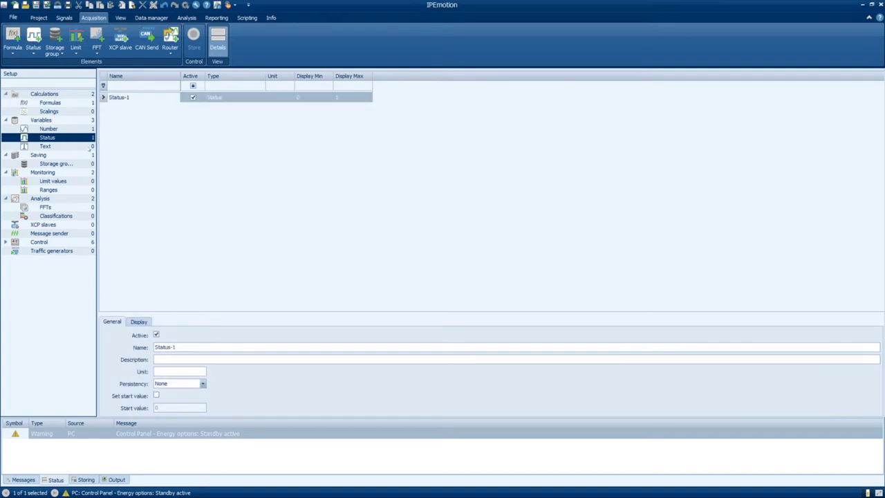
click(157, 396)
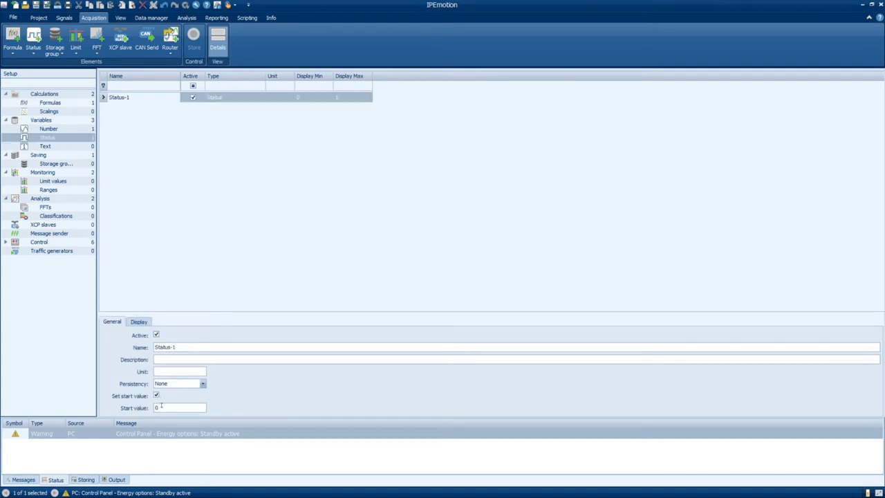
click(142, 323)
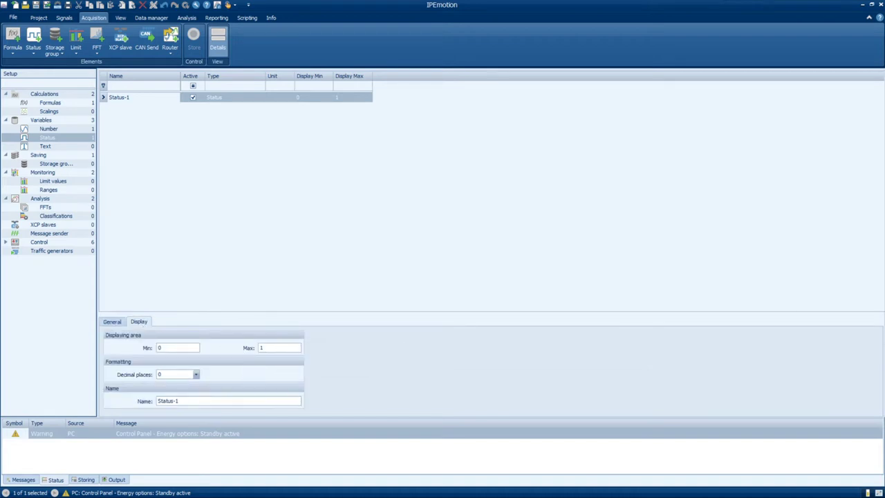
Add Number-1, check its -10 to 10 display range, and enable start value 0.00
click(50, 102)
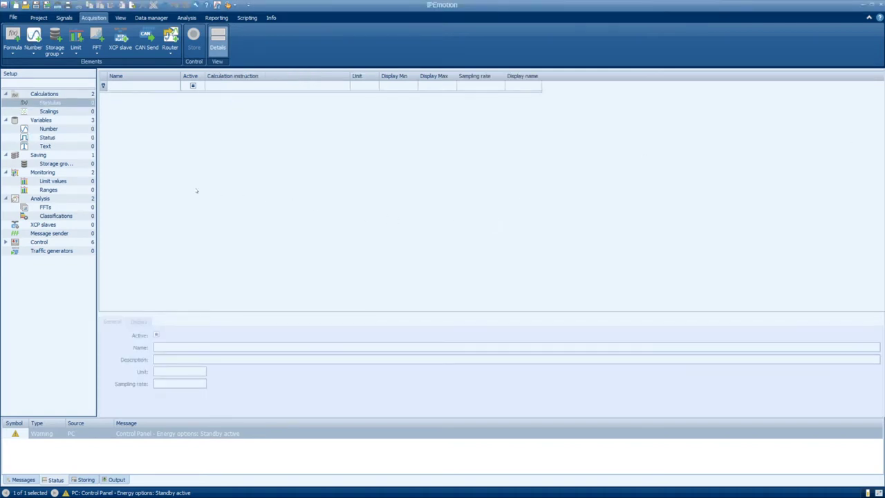
click(61, 130)
right_click(61, 131)
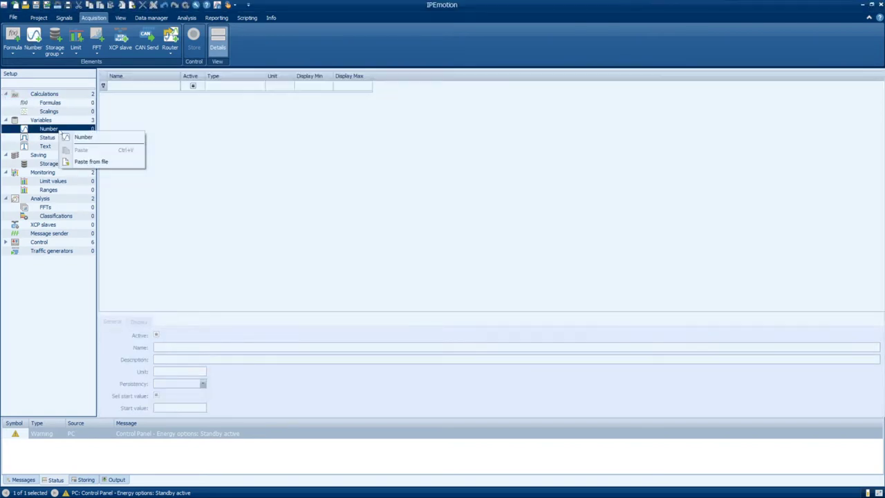
click(82, 138)
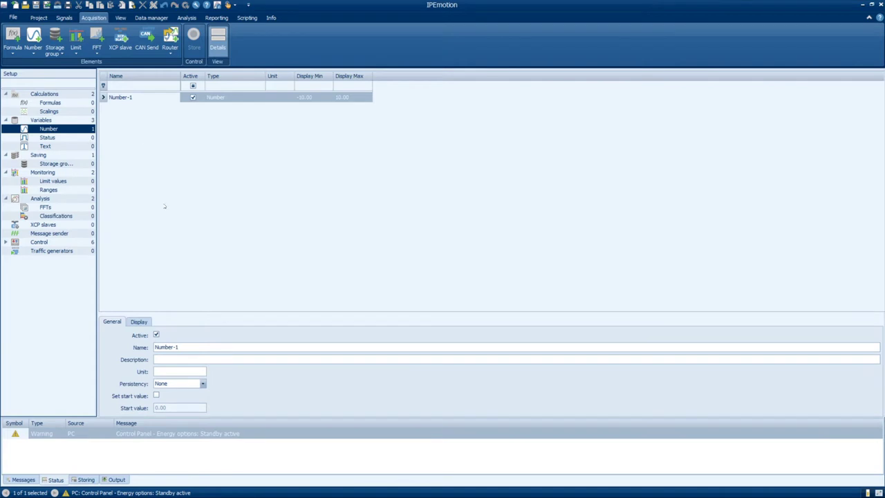
click(138, 322)
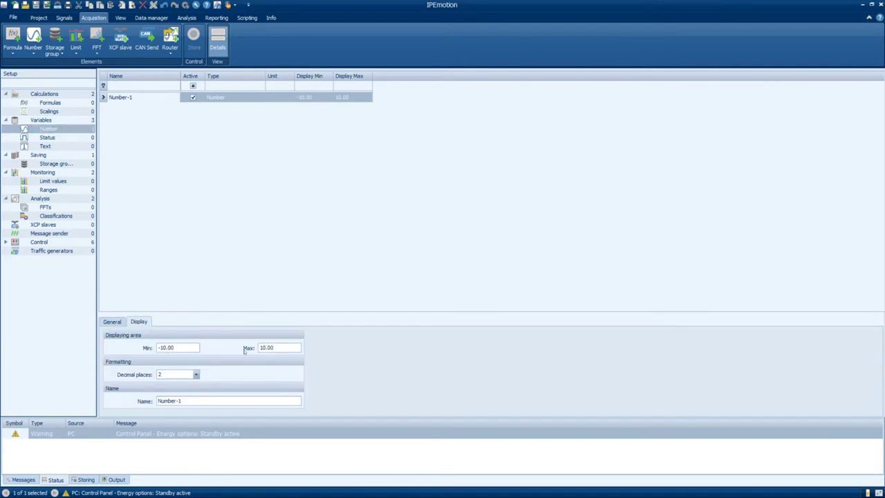
click(113, 323)
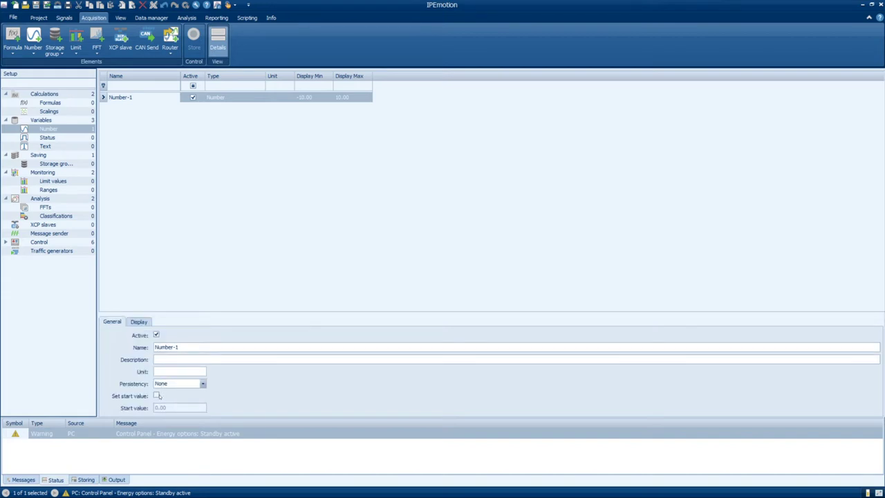
click(157, 396)
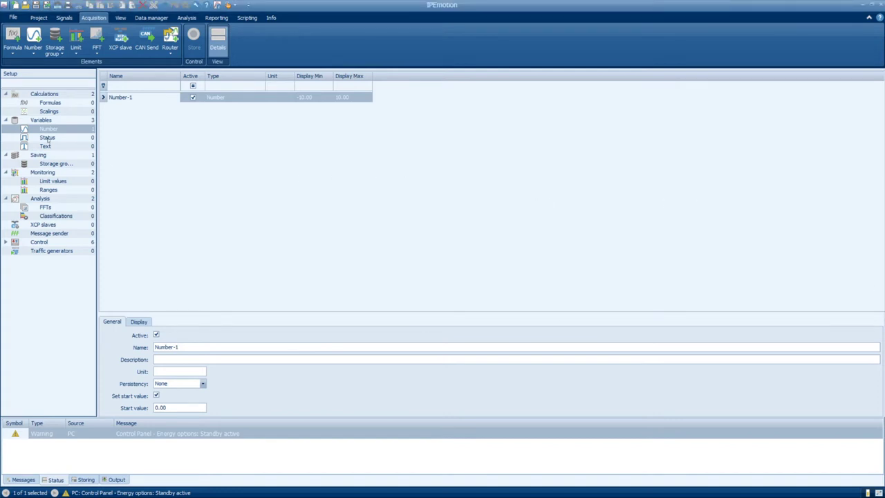
Add a formula and build its expression from Sine 01, the + operator and Number-1
click(50, 103)
right_click(54, 103)
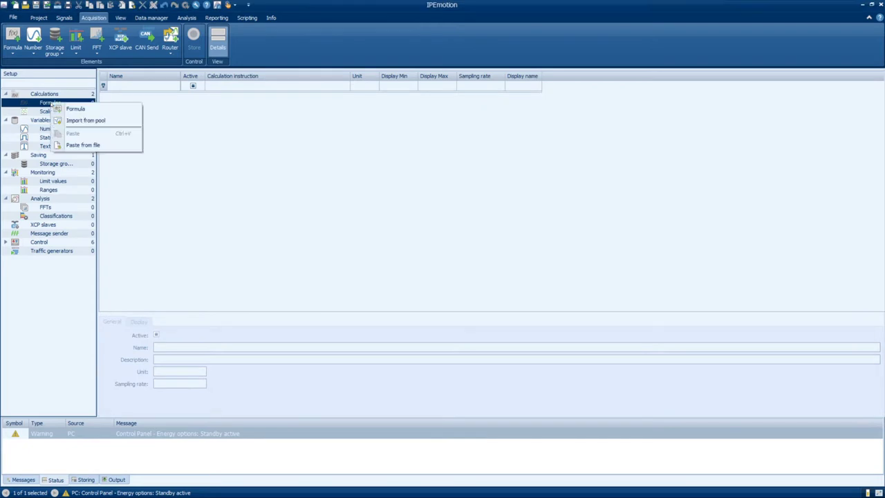
click(67, 110)
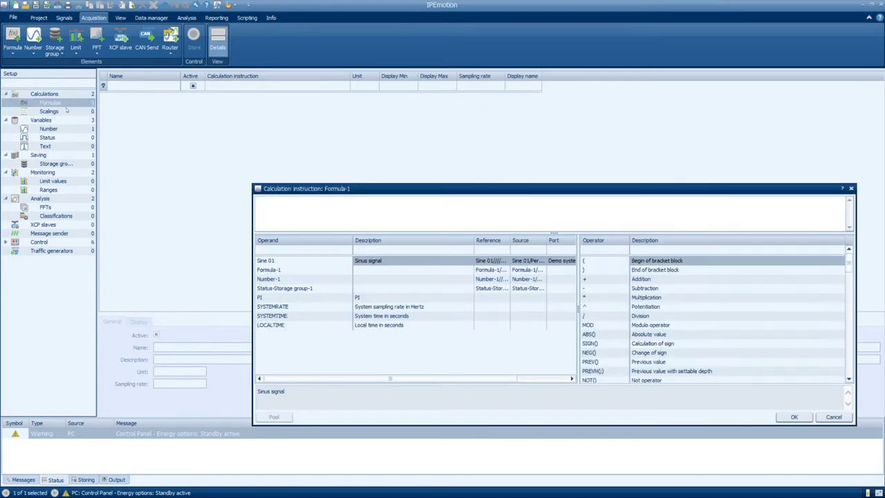
double_click(304, 261)
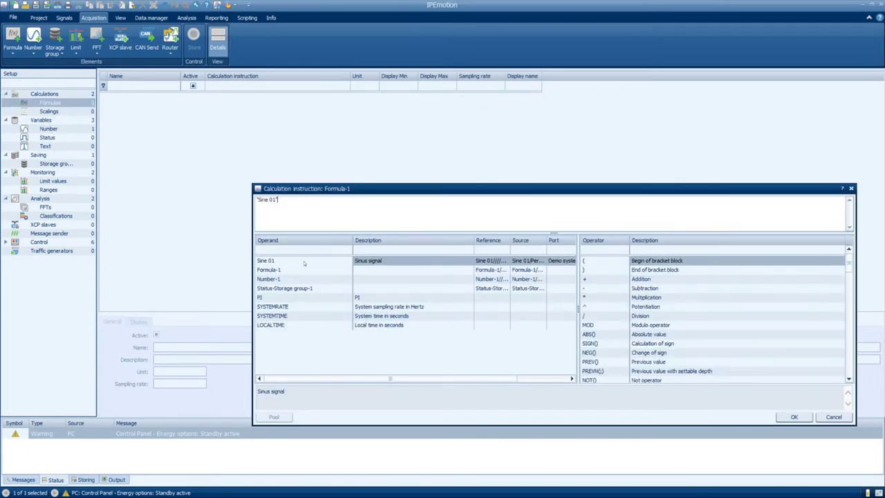
double_click(596, 281)
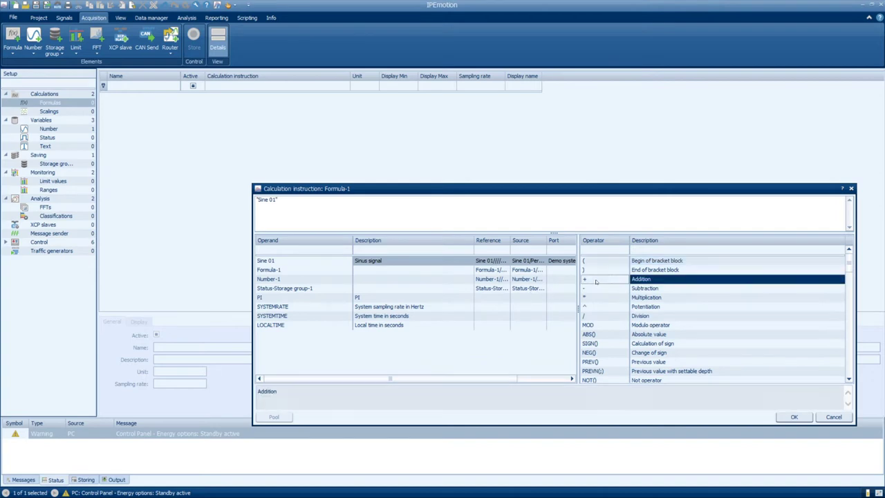
double_click(388, 279)
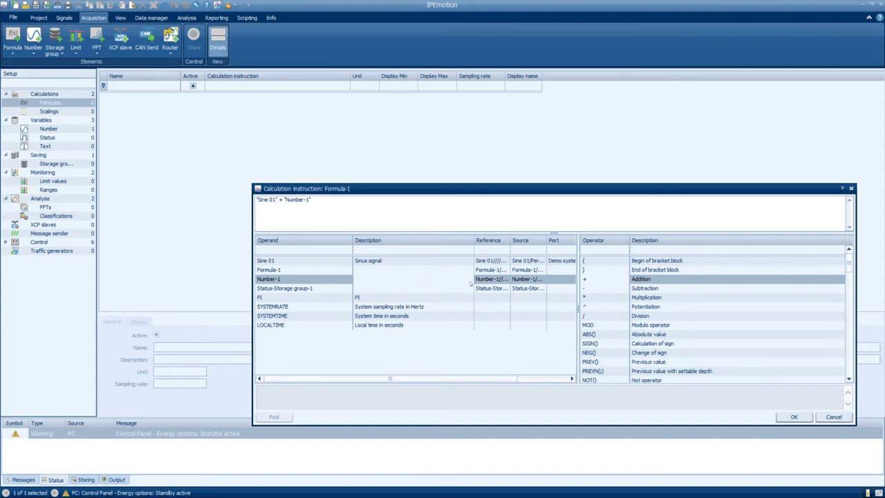
click(793, 416)
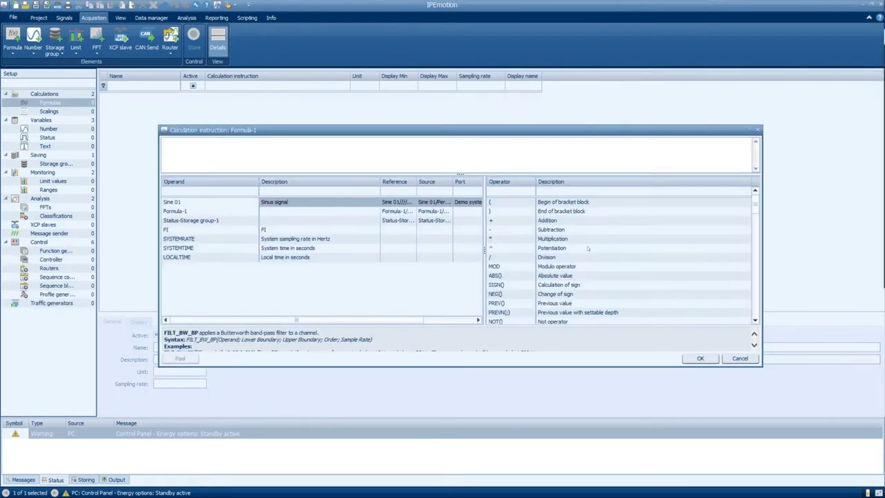
Browse operator help for potentiation and MINOR, ending on FILT_BW_BS's syntax and example
click(570, 249)
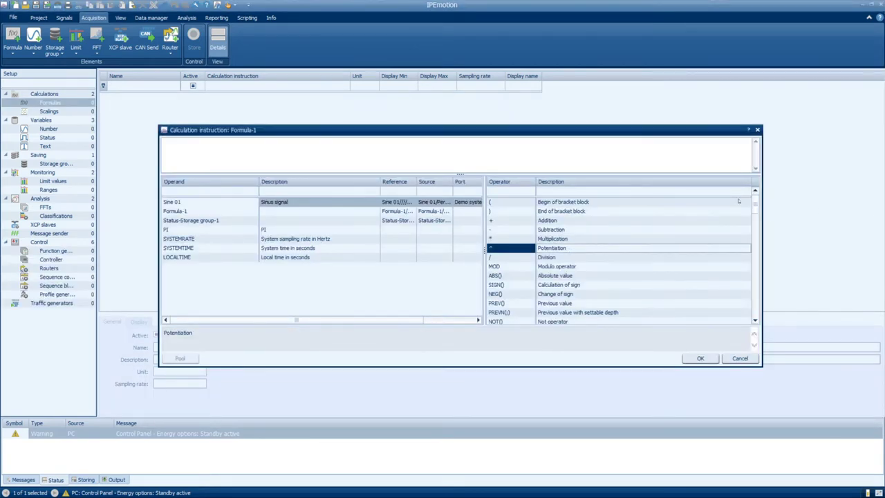
drag(754, 197, 756, 270)
click(644, 267)
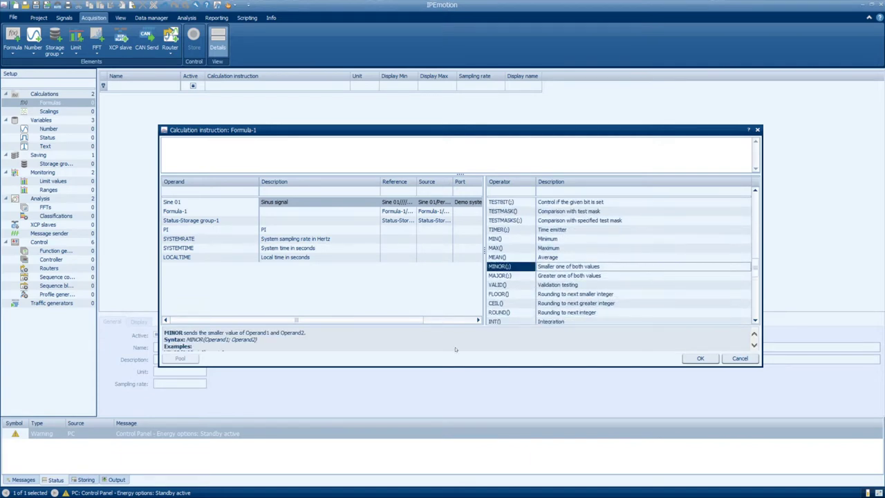
click(268, 346)
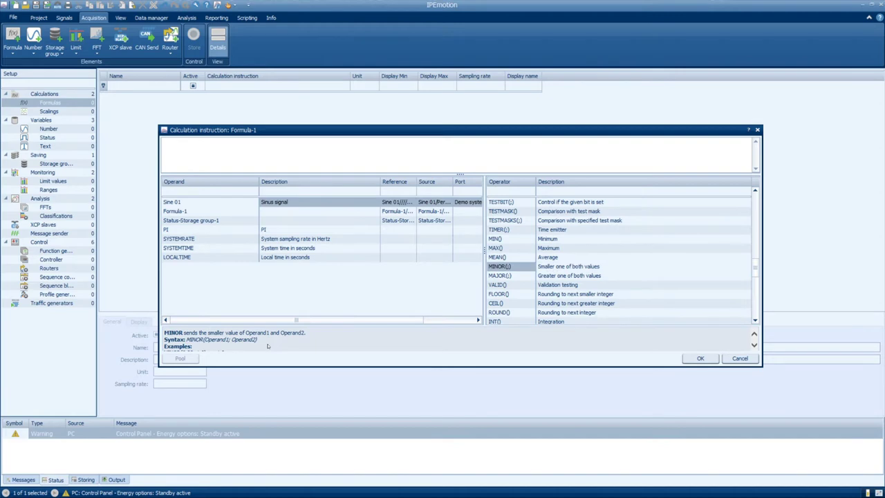
scroll(269, 345, down, 2)
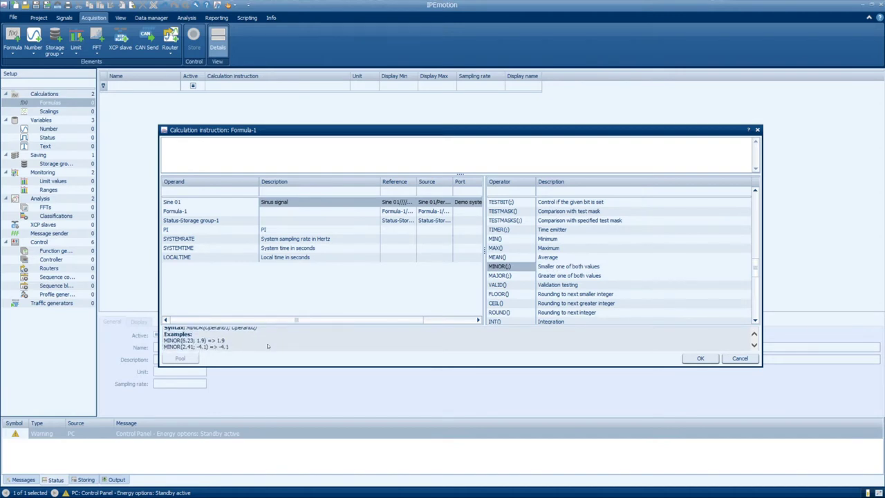
scroll(604, 308, down, 6)
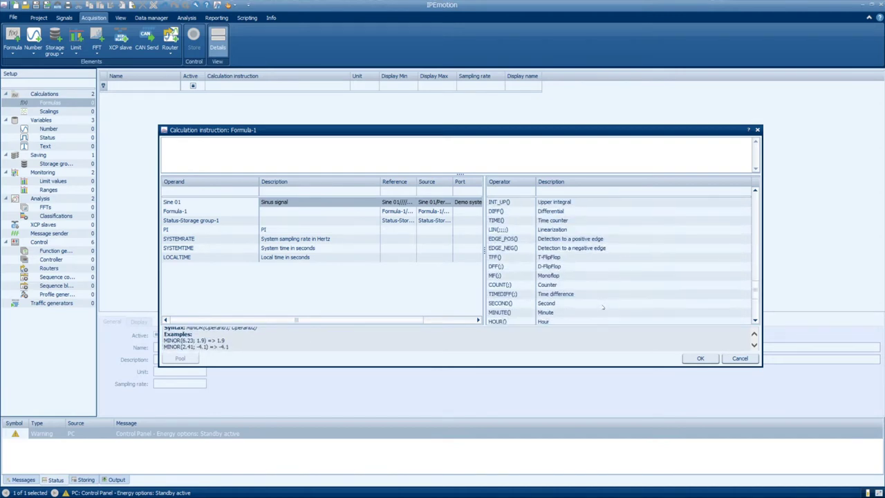
scroll(603, 306, down, 1)
click(600, 303)
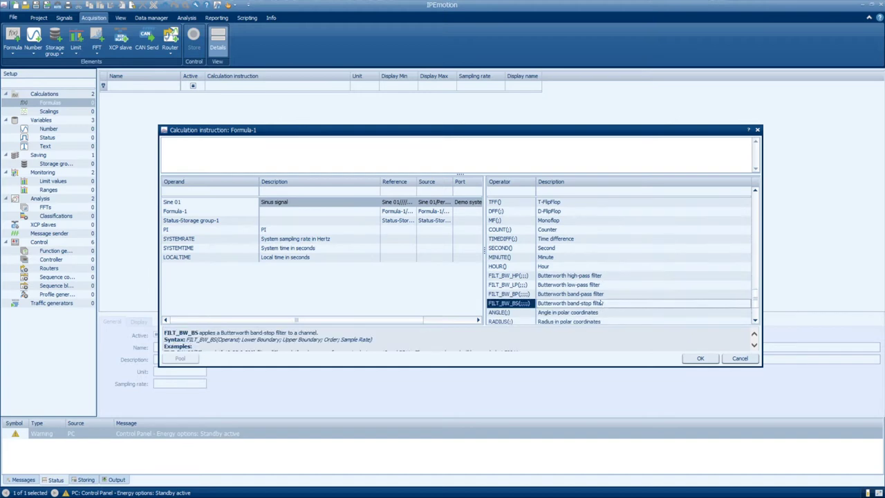
scroll(378, 344, down, 1)
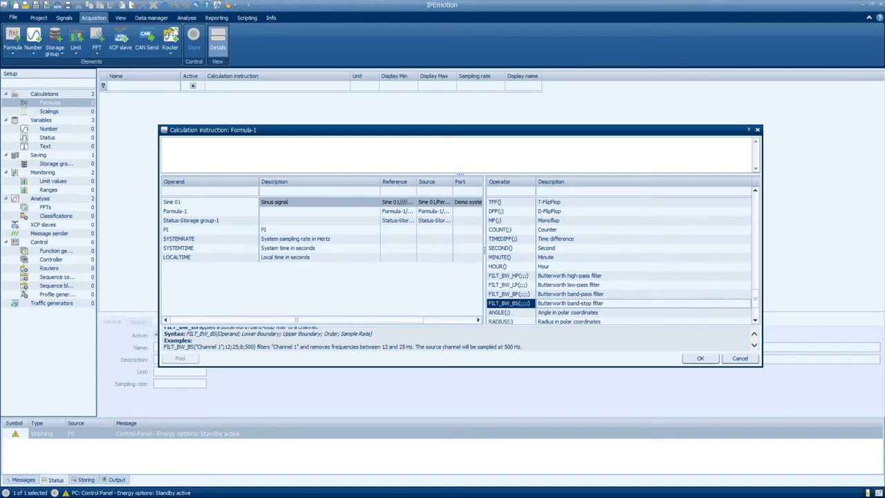
Close the formula editor and create a limit value monitoring Formula-1
click(699, 358)
right_click(46, 181)
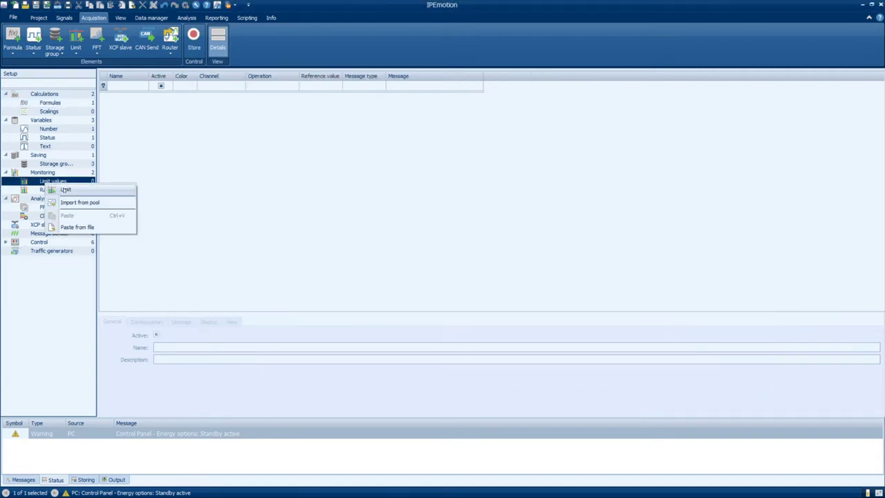
click(65, 190)
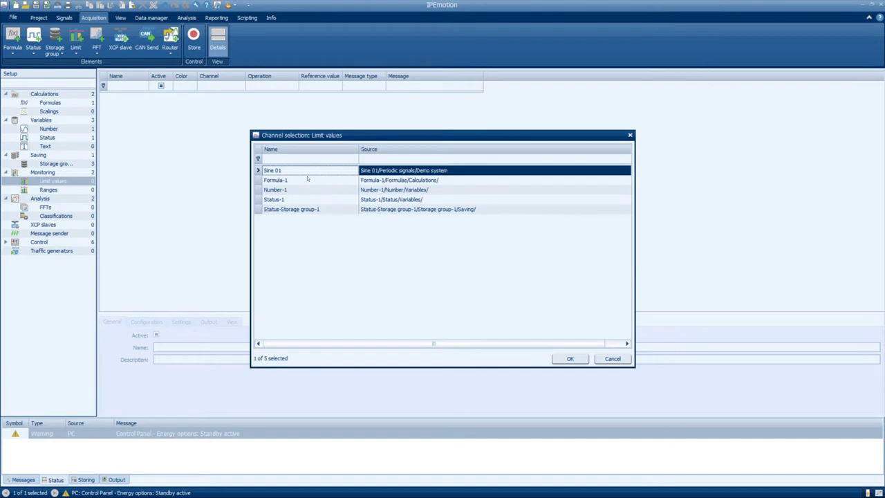
click(311, 182)
double_click(311, 182)
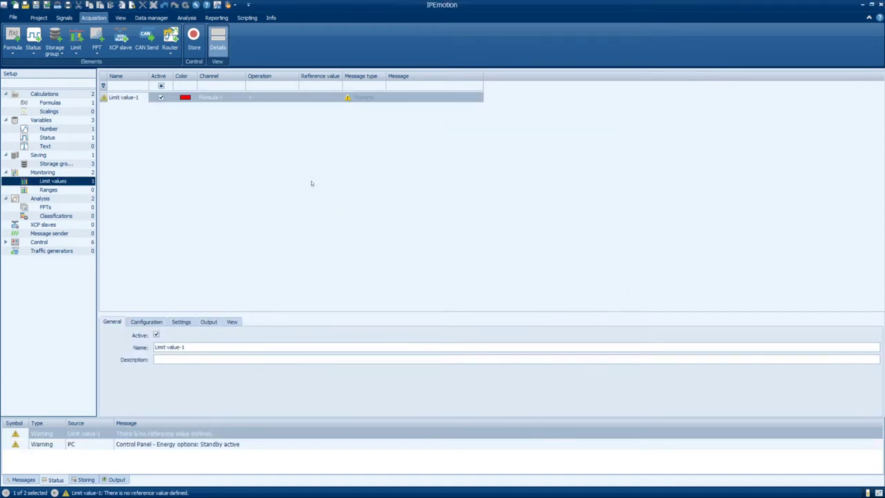
Set reference value 15, Popup window output, and the message 'Out of Range!!!!'
click(147, 322)
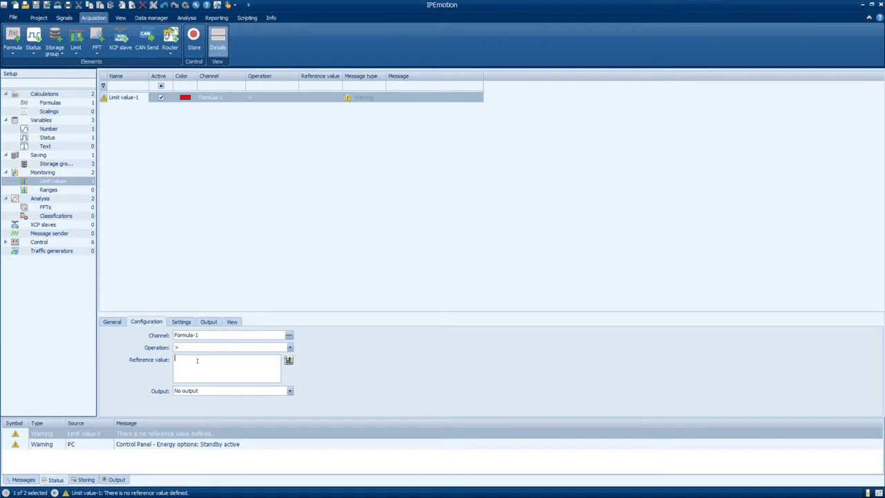
text(15)
click(181, 322)
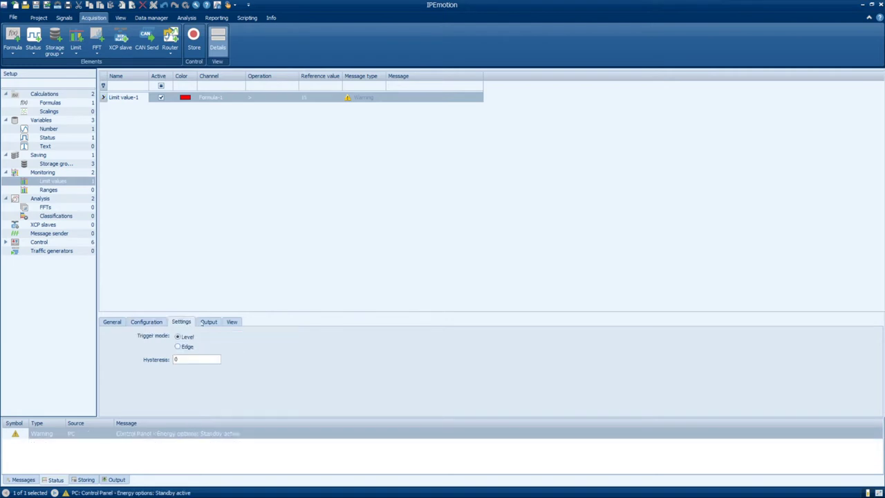
click(207, 322)
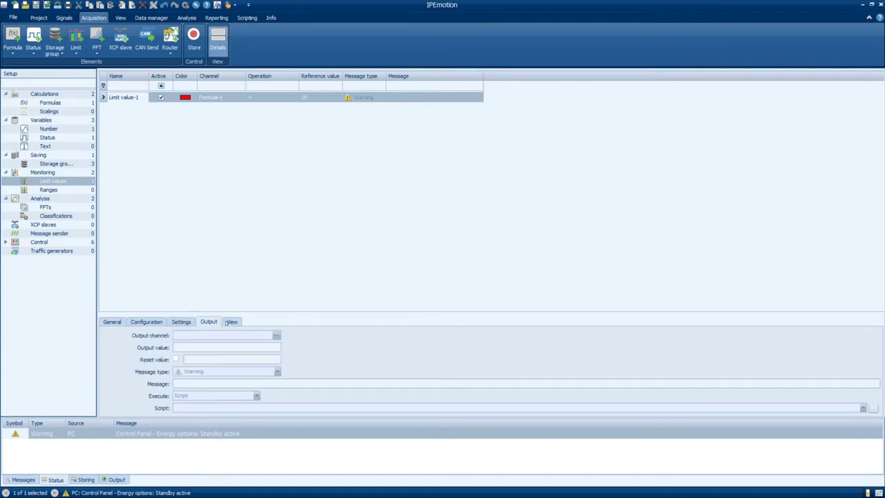
click(231, 323)
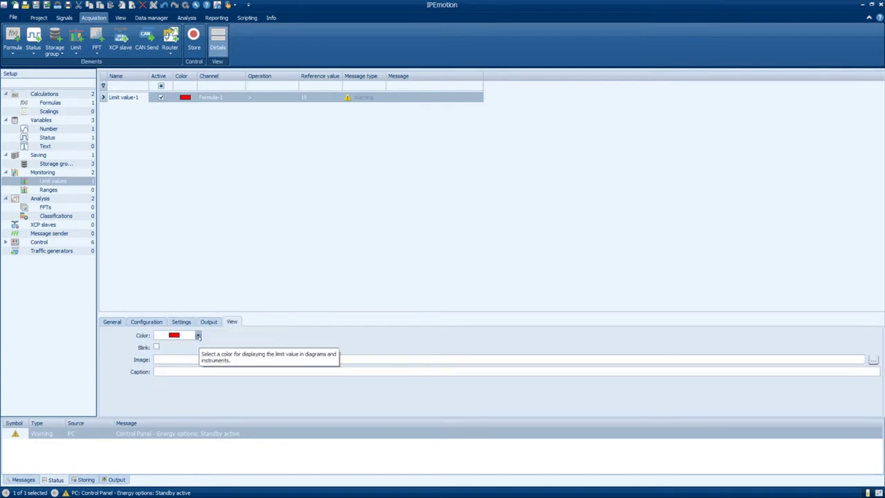
click(152, 323)
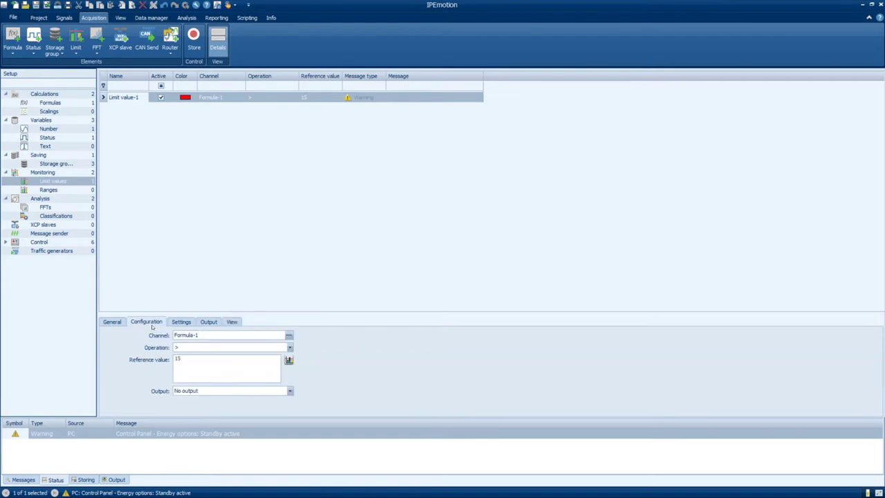
click(189, 391)
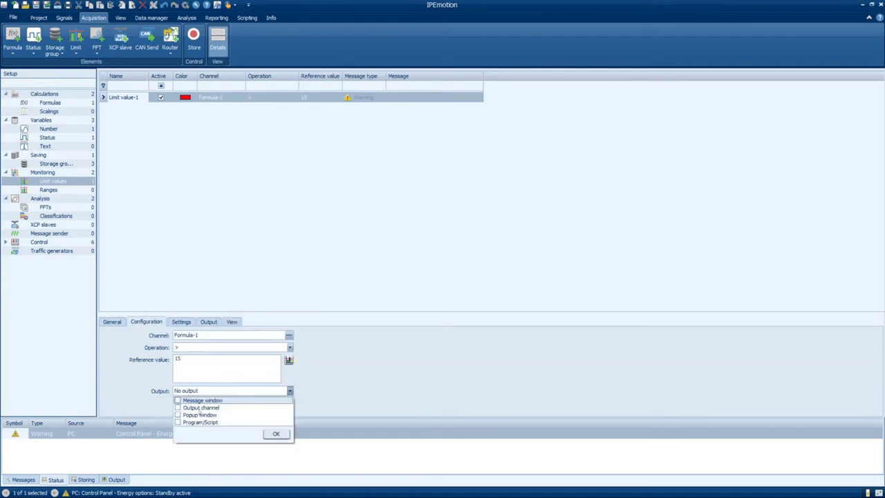
click(199, 415)
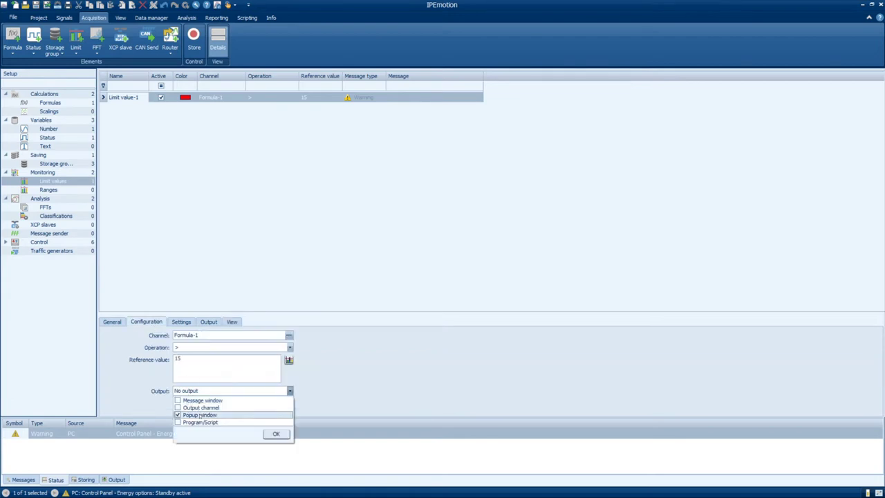
click(208, 323)
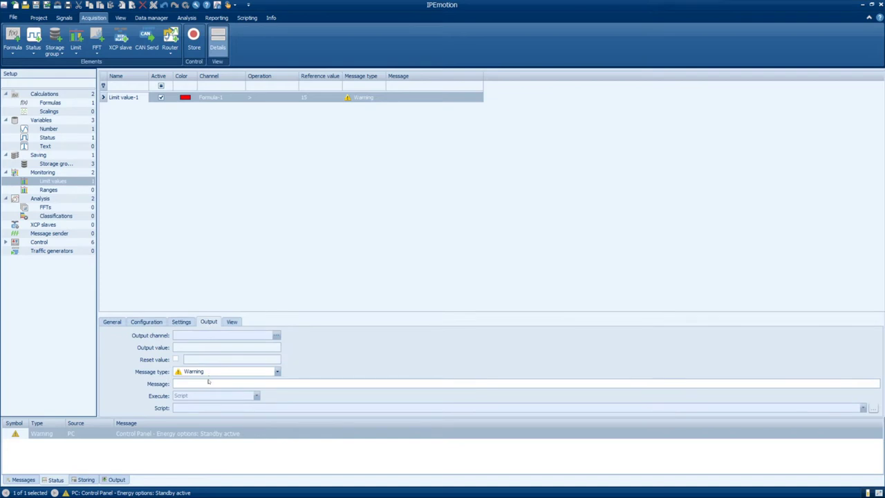
text(Out of Range!!!!)
Add Range-1 on Sine 01 with top value 2, coloured bright green
click(48, 189)
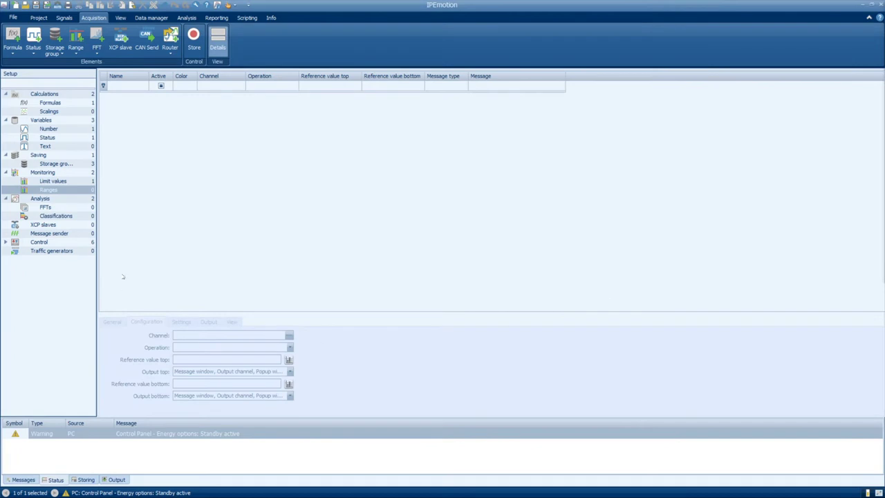
right_click(46, 192)
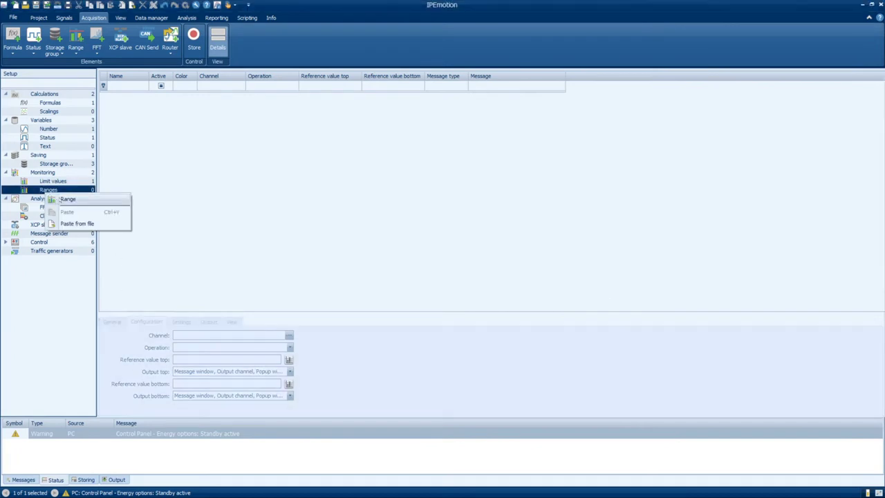
click(61, 199)
double_click(309, 172)
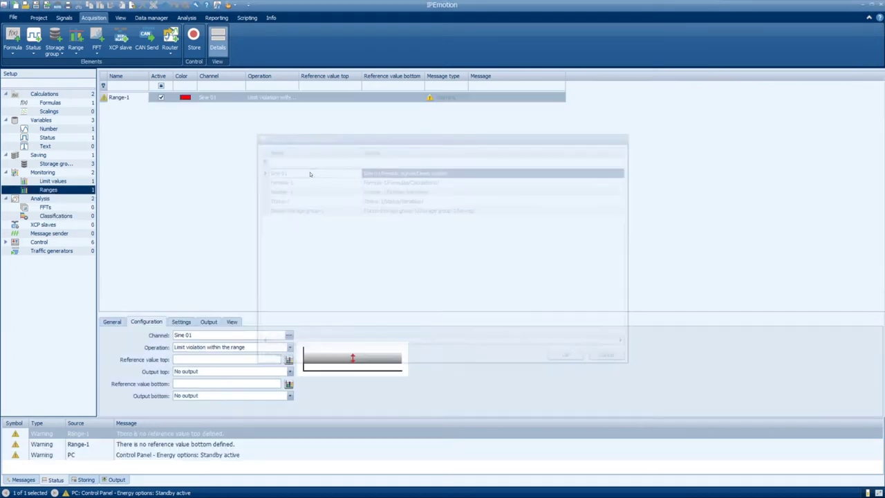
click(193, 357)
text(2)
click(209, 385)
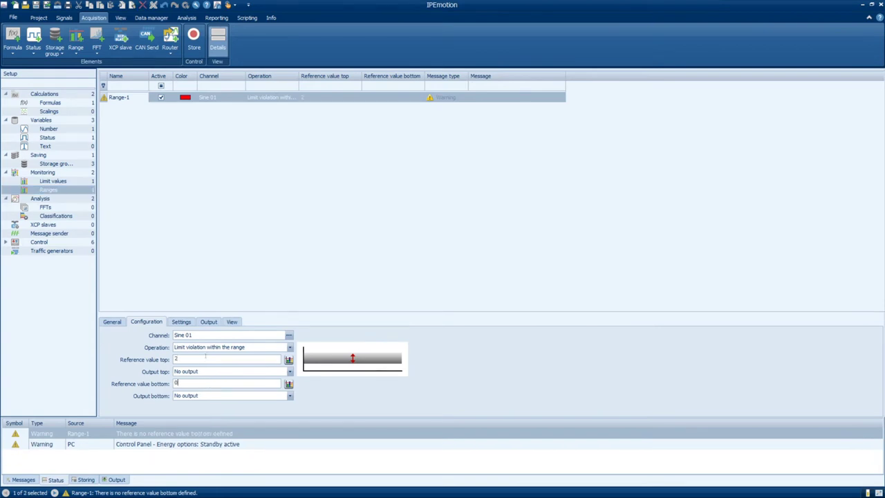
click(230, 322)
click(197, 334)
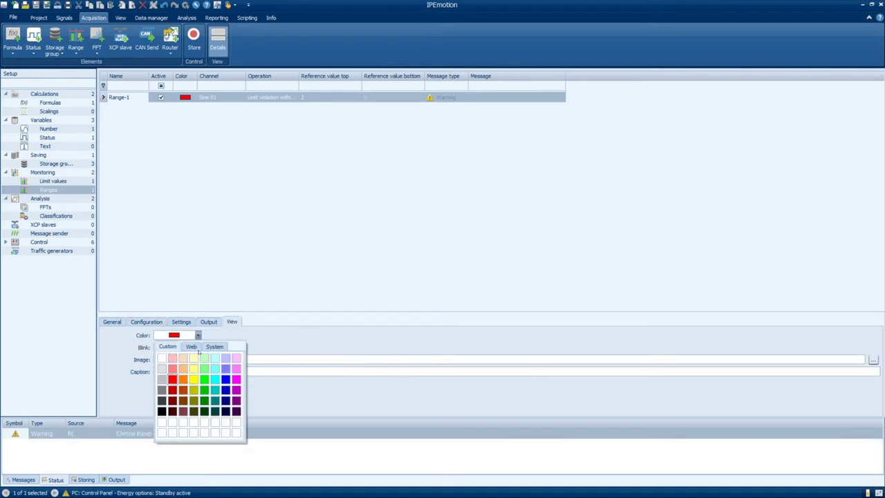
click(204, 378)
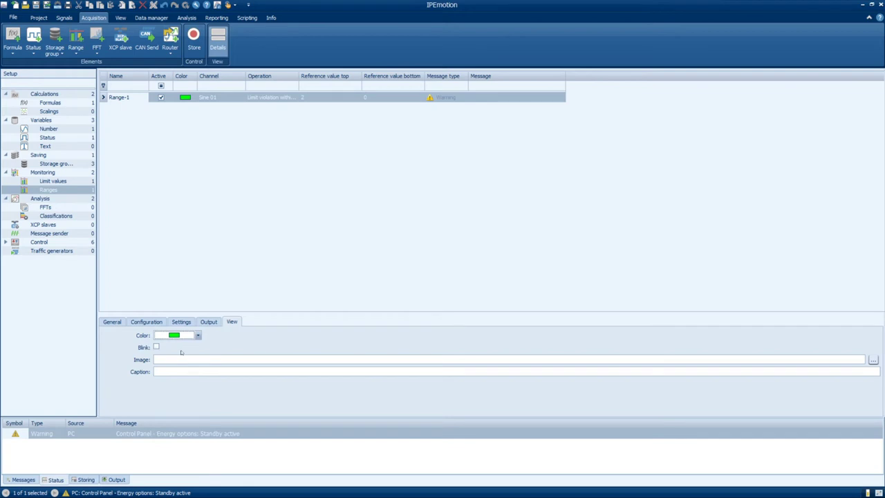
click(112, 322)
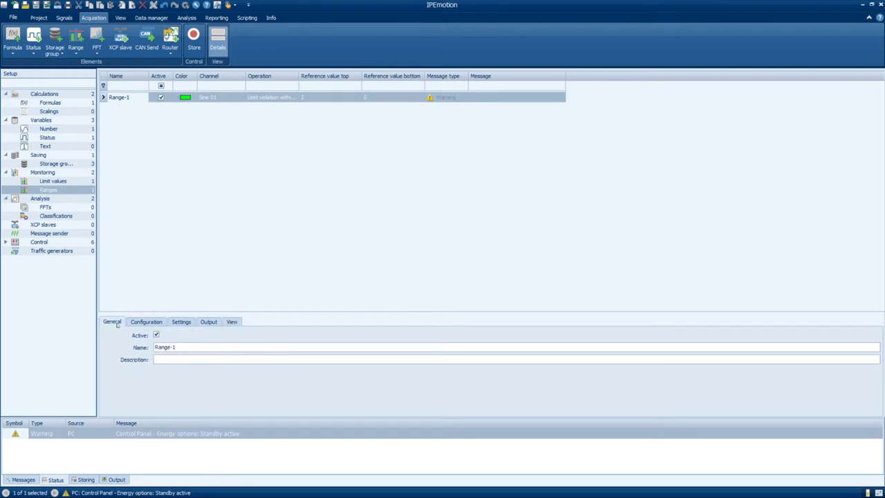
Add Range-2 on Sine 01 from 3 to 5, coloured orange
right_click(48, 189)
click(64, 196)
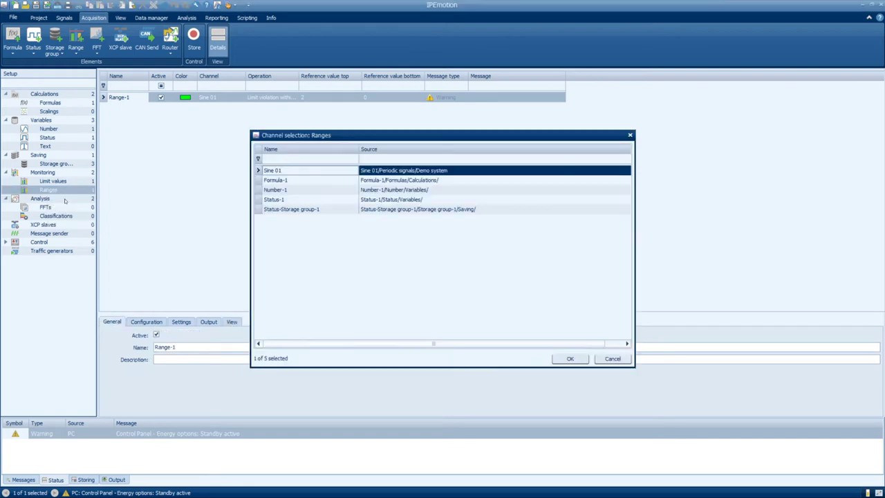
double_click(274, 173)
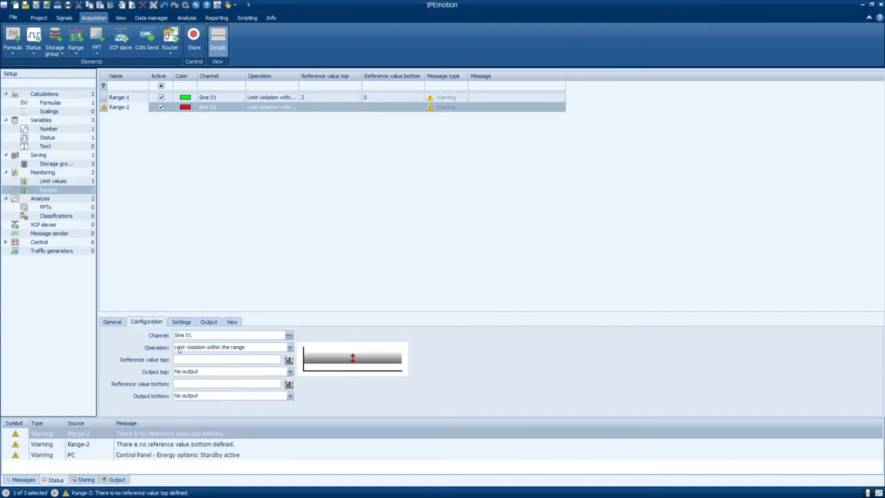
text(5)
click(222, 383)
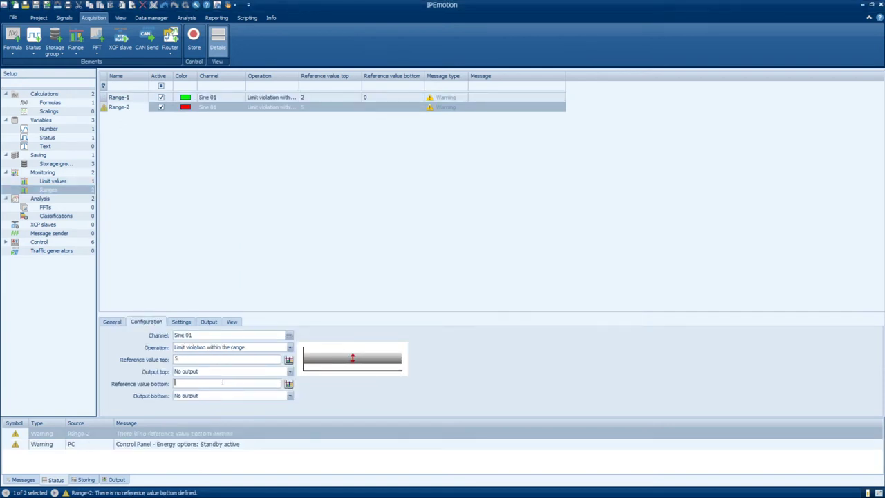
text(3)
click(232, 321)
click(198, 334)
click(184, 378)
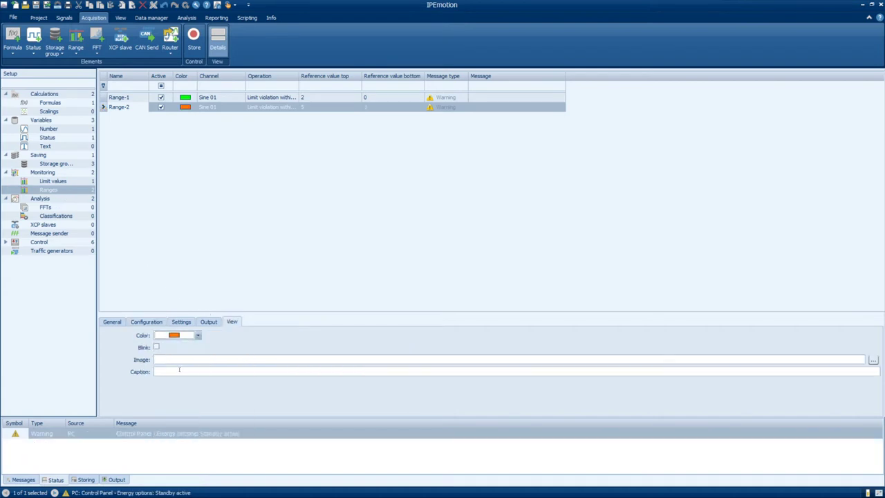
Add Range-3 on Sine 01 from 5 to 10, coloured dark red
right_click(59, 191)
click(104, 209)
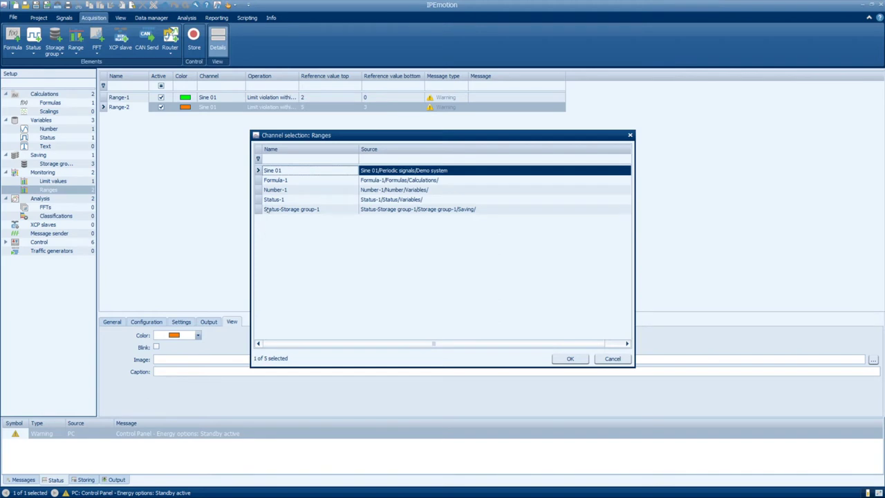
double_click(291, 172)
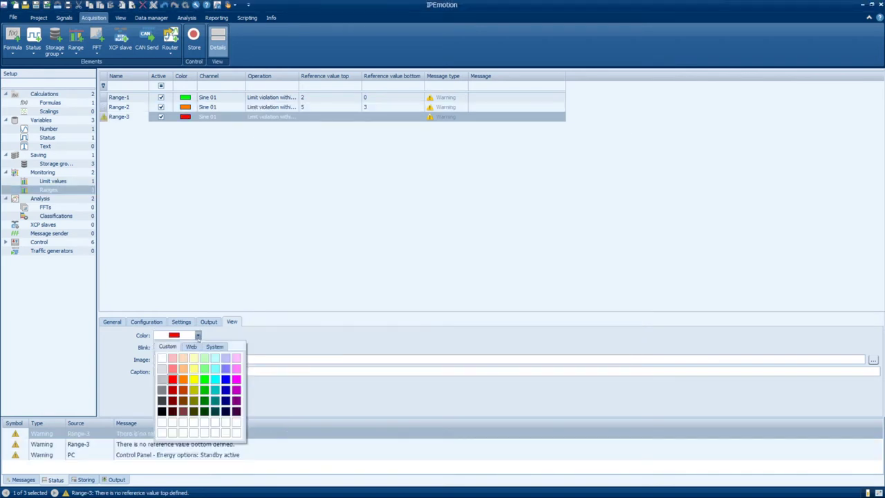
click(171, 390)
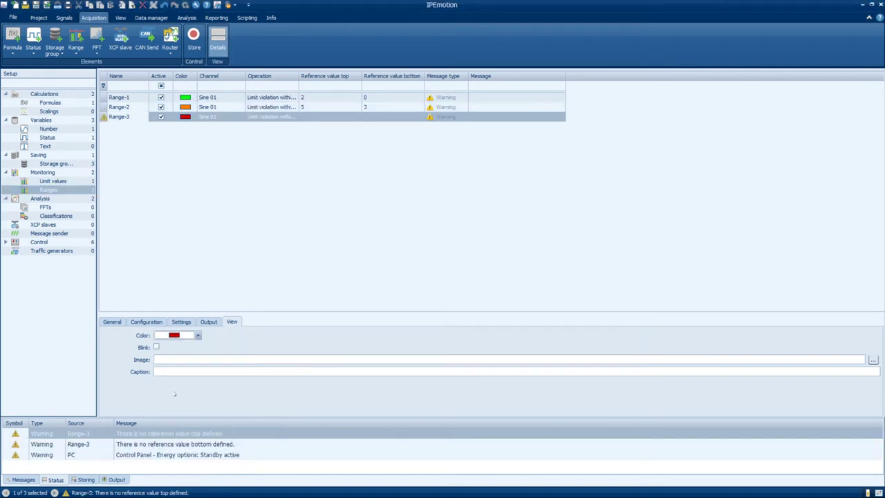
click(145, 322)
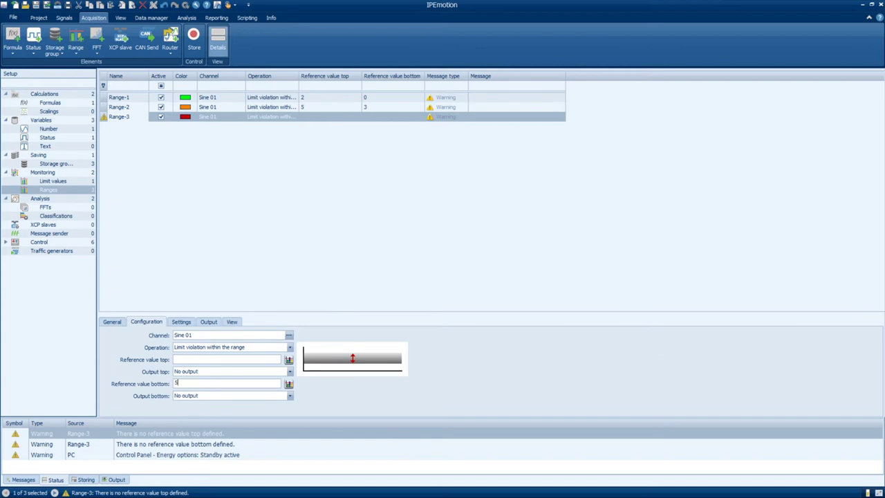
click(201, 359)
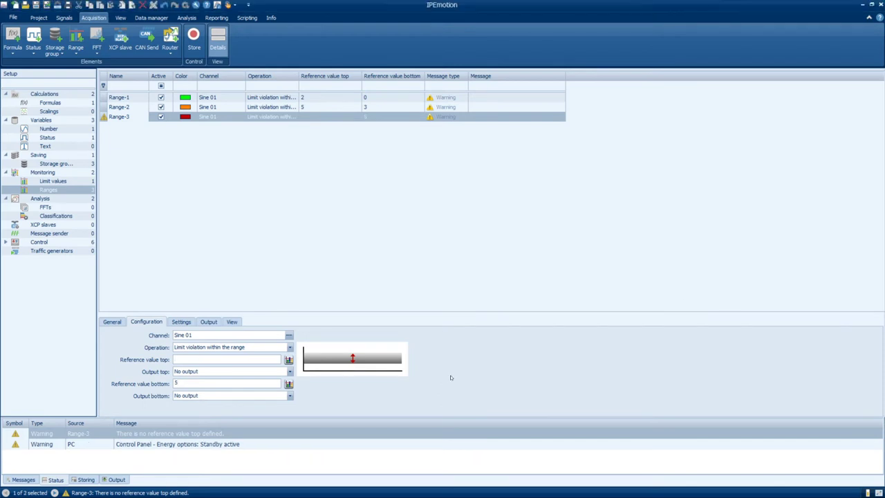
text(10)
key(Return)
Add a Time at Level classification using Sine 01 as its source
click(56, 216)
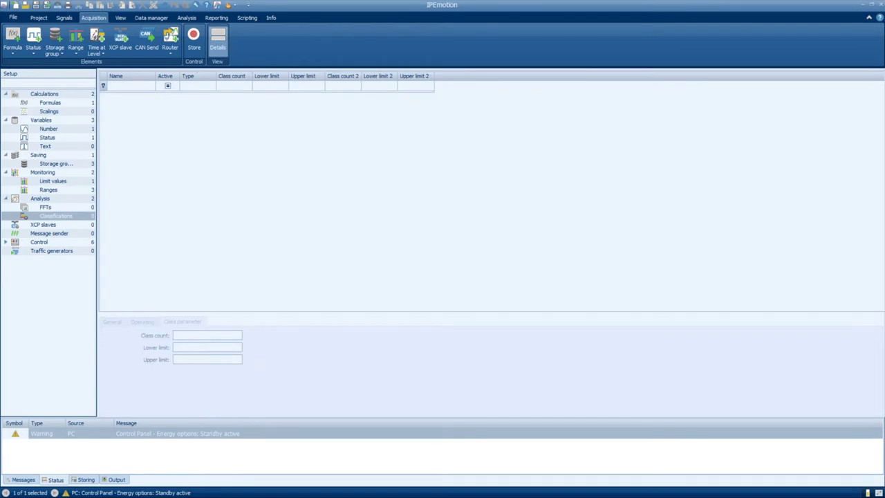
right_click(77, 219)
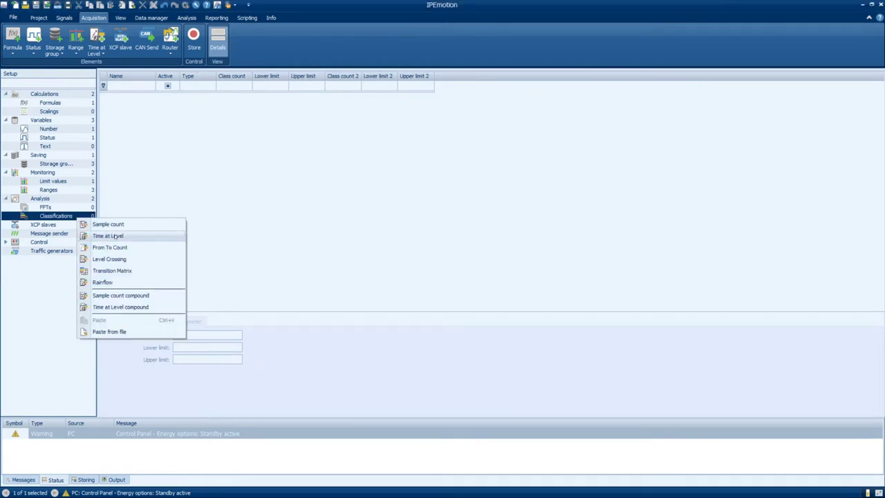
click(114, 236)
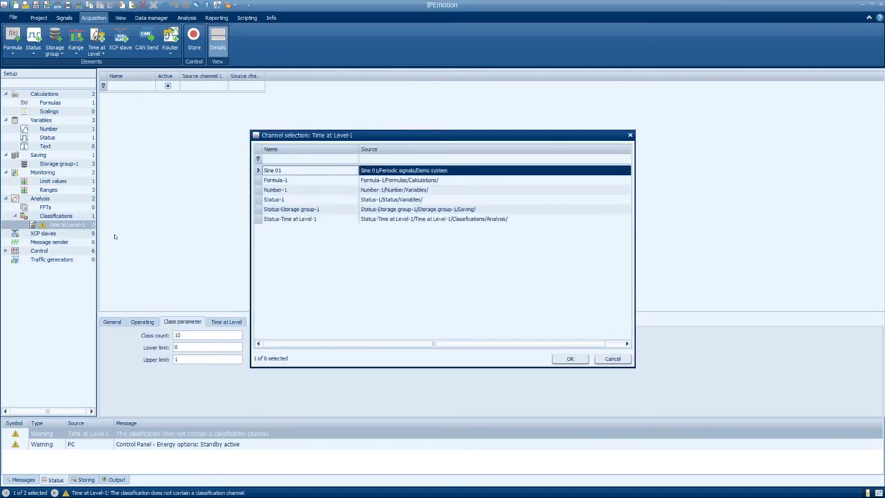
double_click(327, 172)
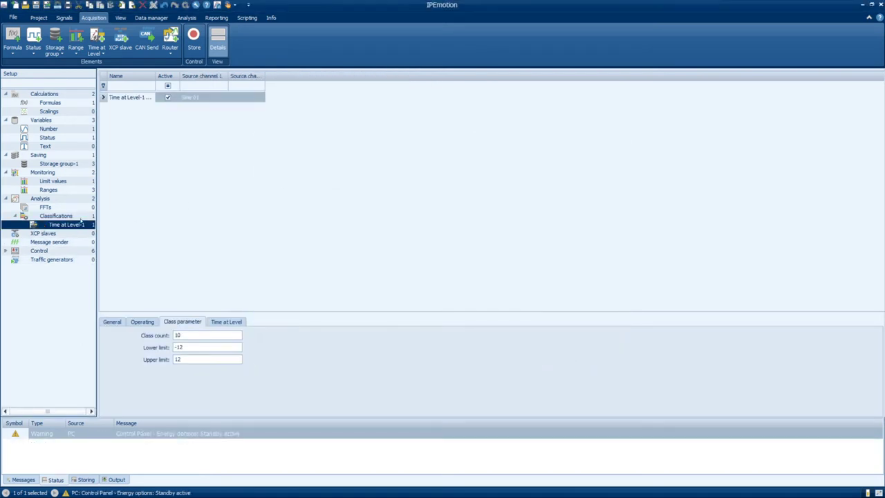
Add a Sample count classification on Sine 01 and review its operating and general settings
right_click(80, 219)
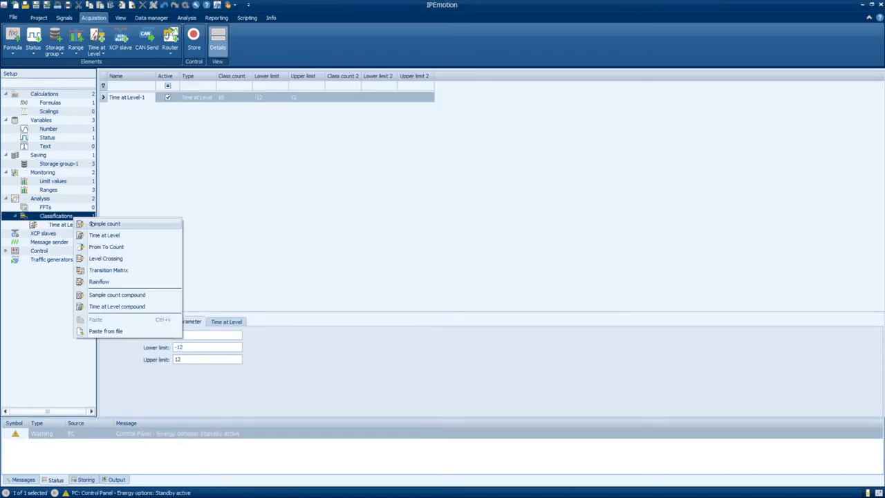
click(90, 224)
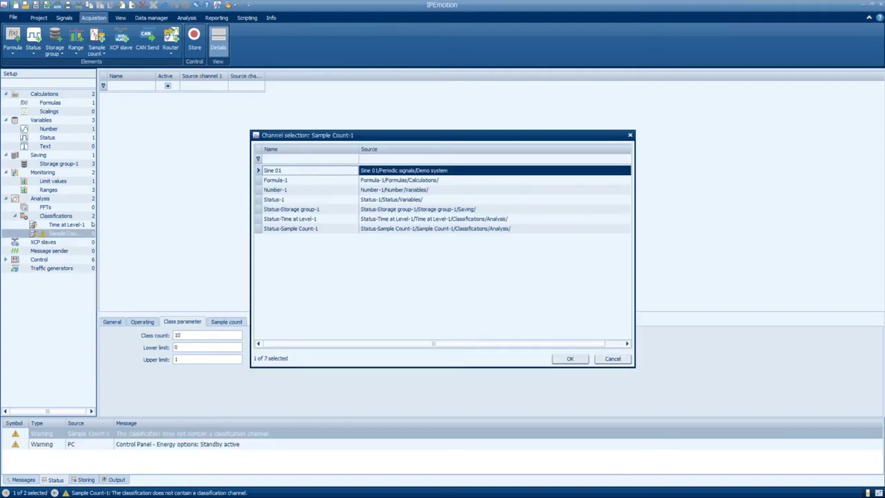
double_click(278, 171)
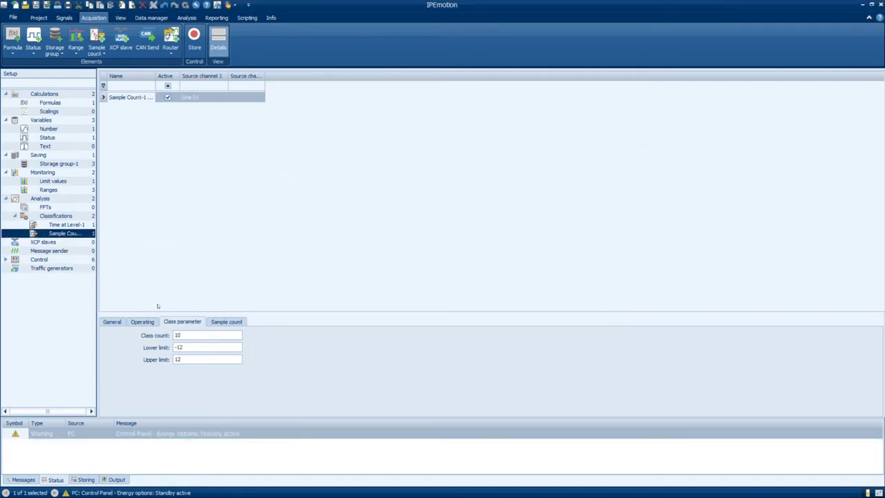
click(144, 322)
click(114, 322)
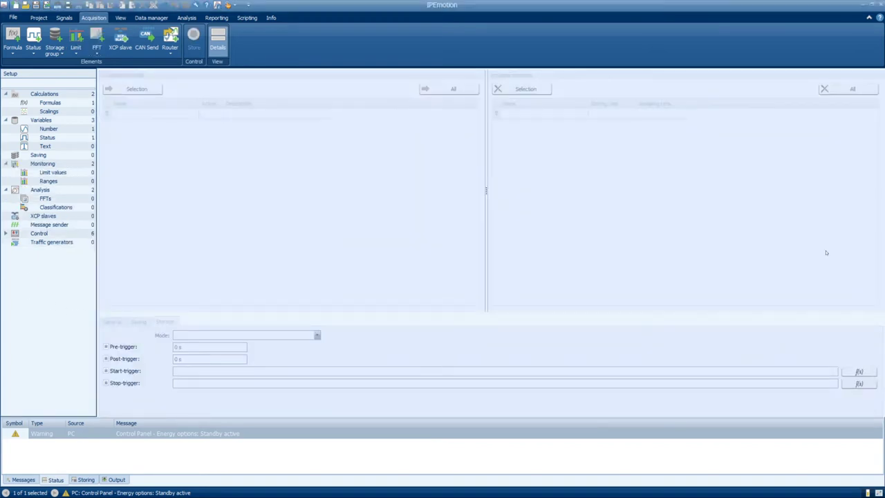
Create a storage group containing Sine 01, Formula-1 and Number-1
right_click(44, 156)
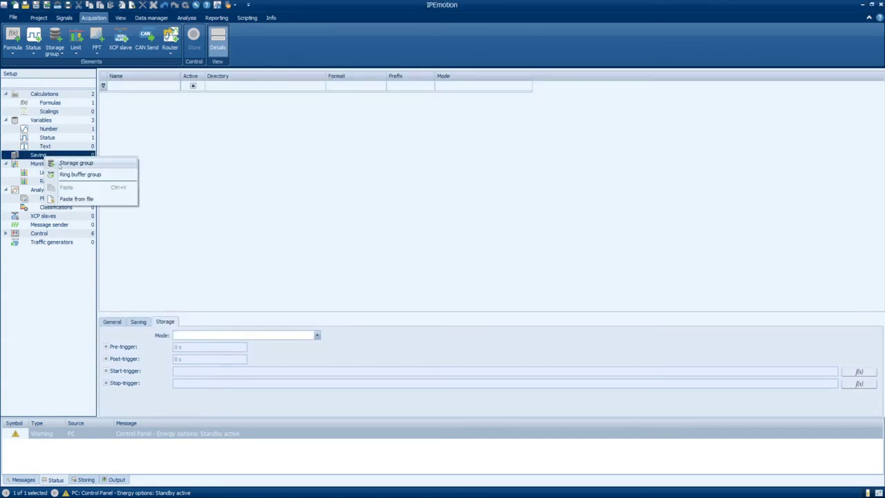
click(76, 162)
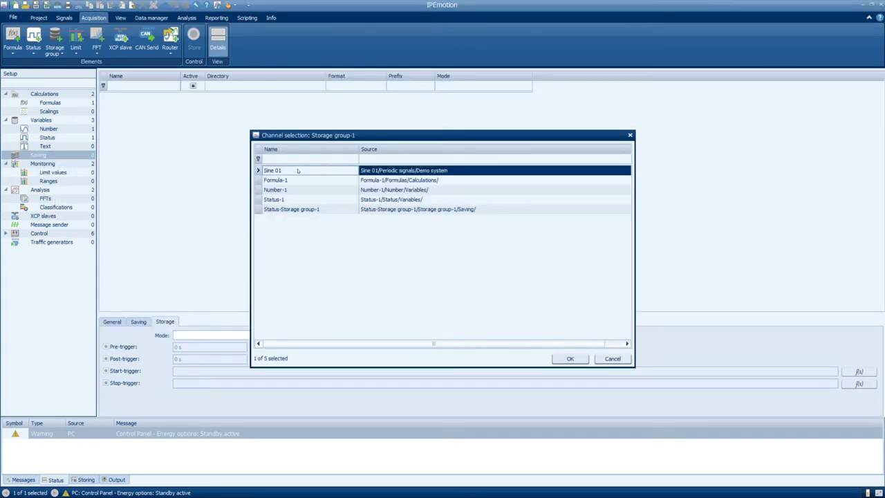
shift+click(292, 190)
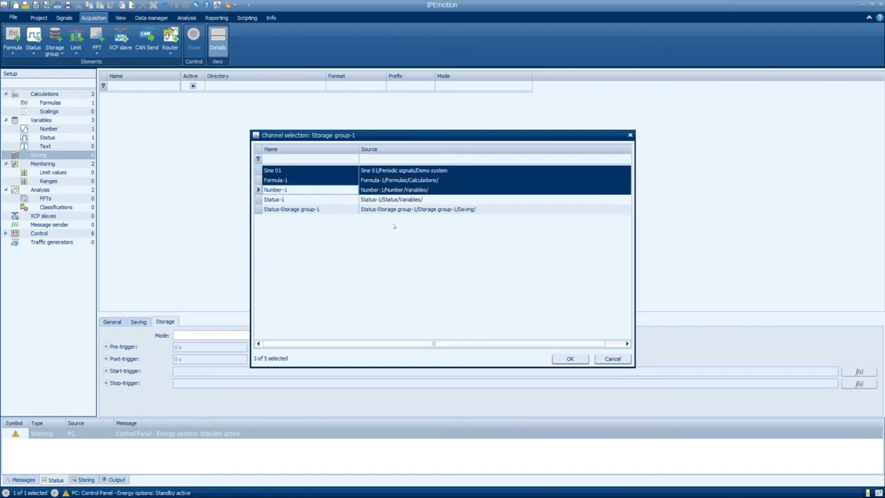
click(568, 358)
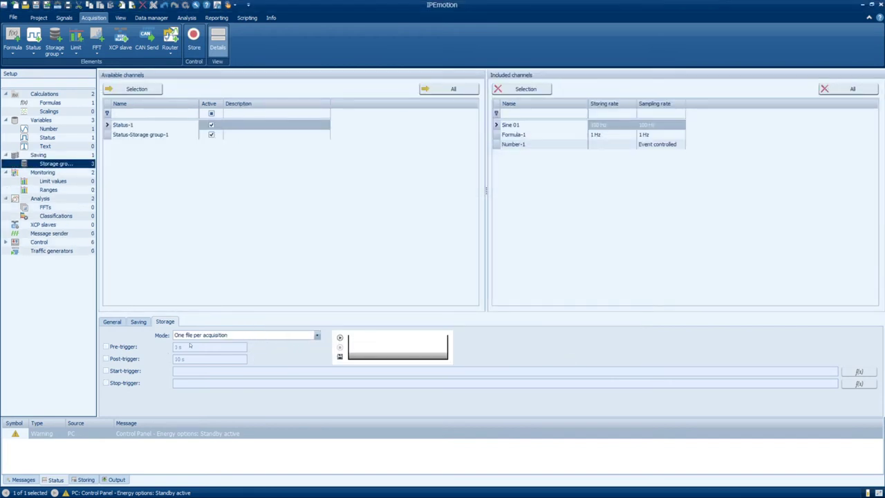
Set the storage mode to Triggered data storage with Start-trigger enabled
click(207, 335)
click(189, 358)
click(107, 370)
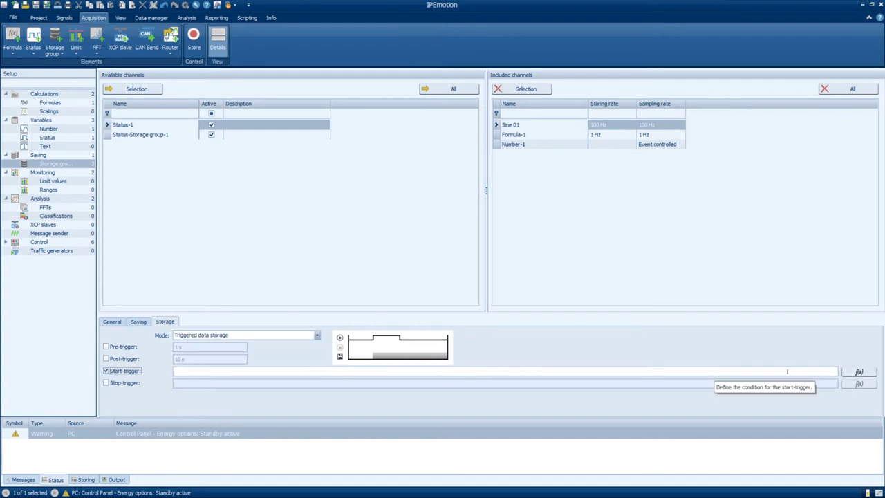
Set Storage group-1's start-trigger condition to "Status-1" = 1
click(857, 371)
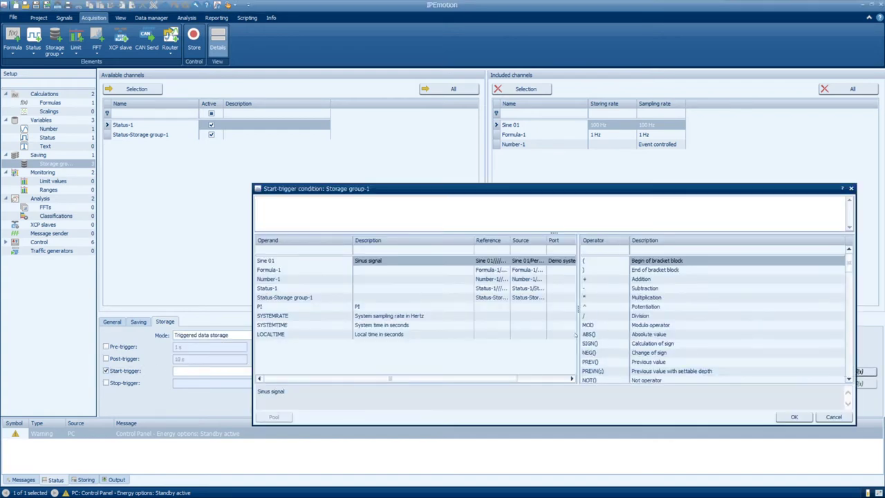
double_click(390, 289)
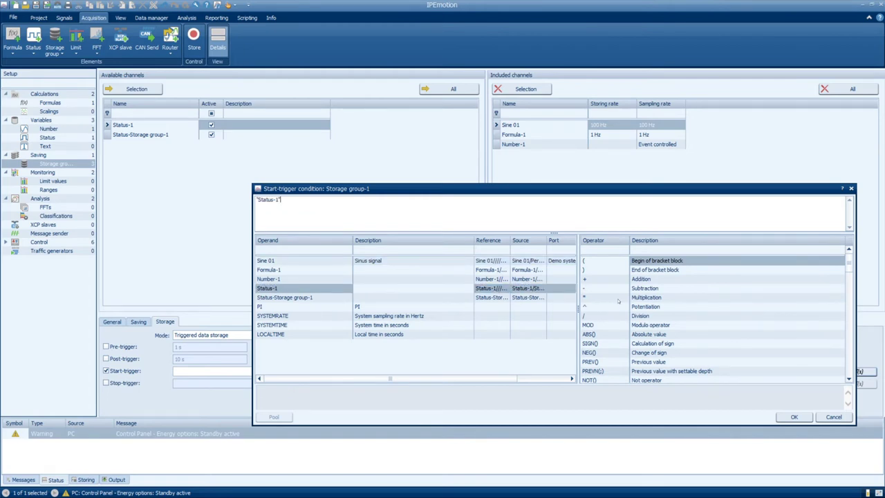
scroll(619, 301, down, 3)
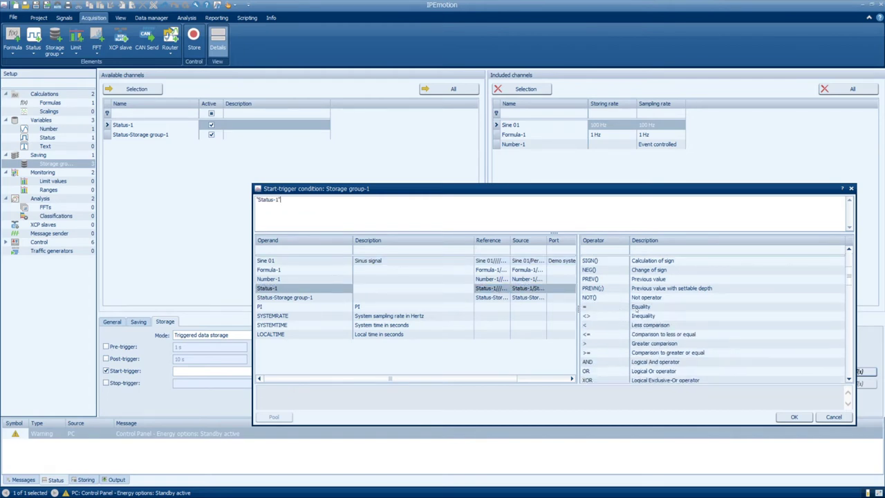
double_click(637, 310)
text(1)
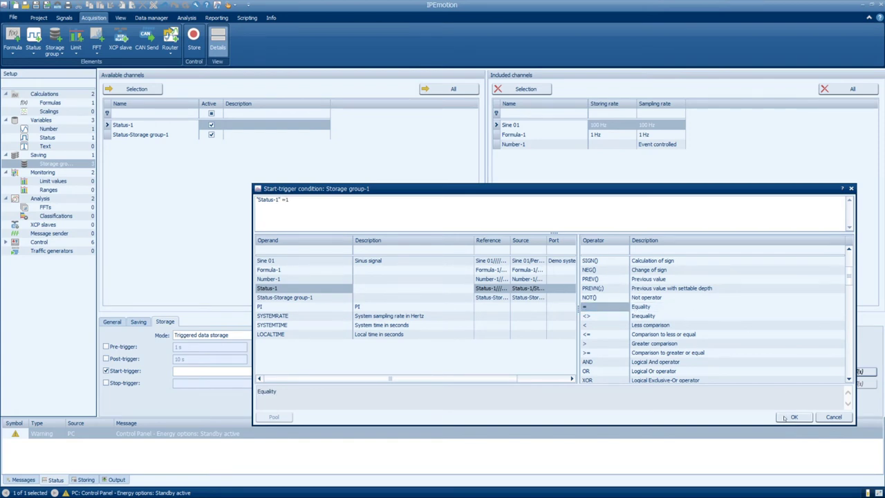
click(788, 417)
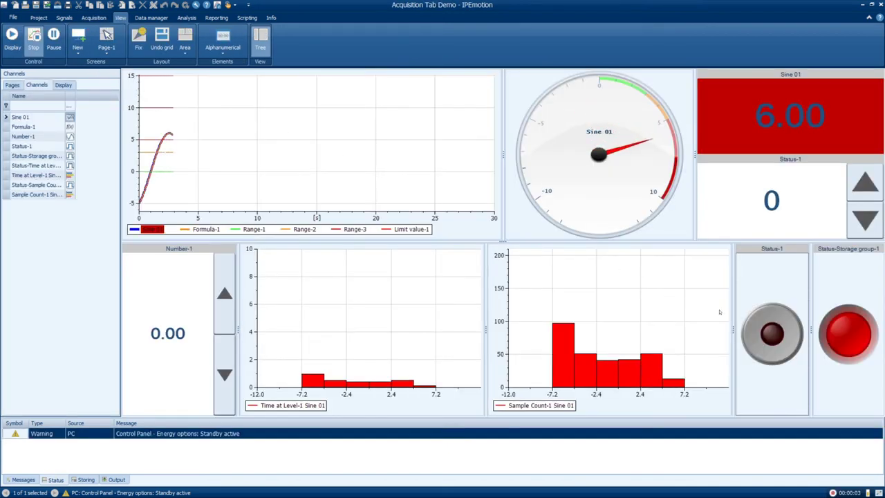
Start the measurement, set Status-1 to 1, raise Number-1 to 10.72, and dismiss the limit warning
click(773, 334)
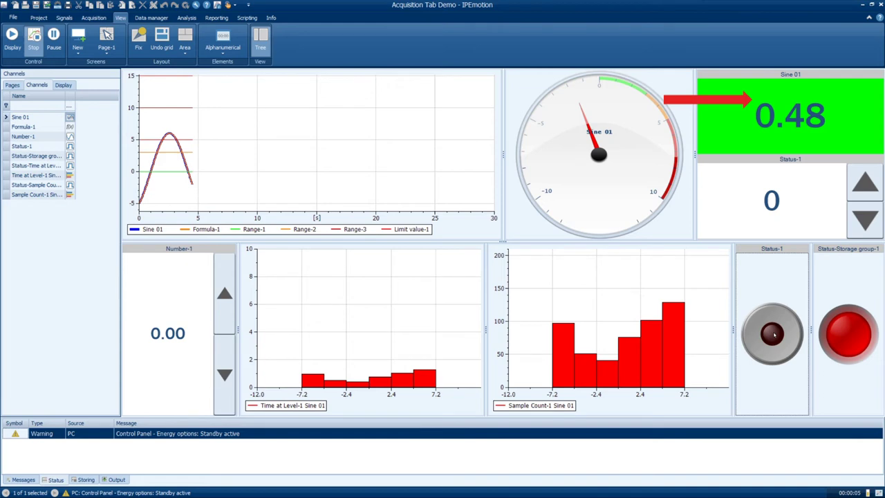
click(774, 334)
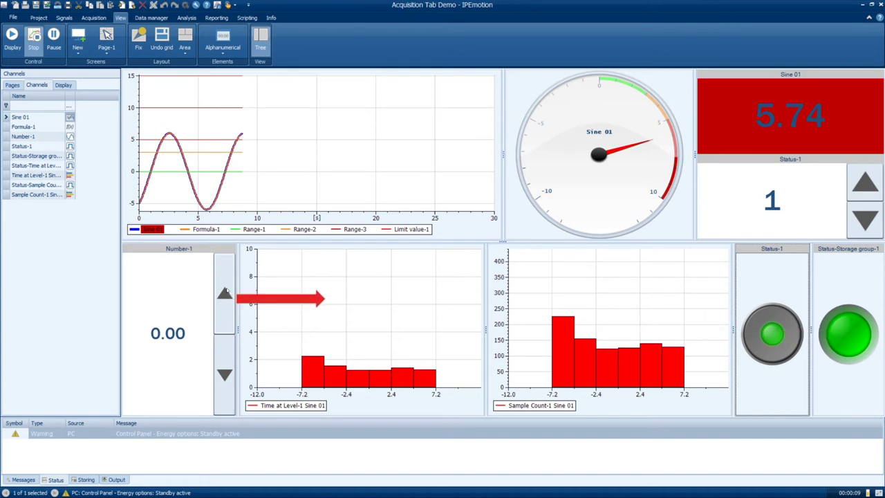
click(225, 292)
drag(225, 292, 225, 292)
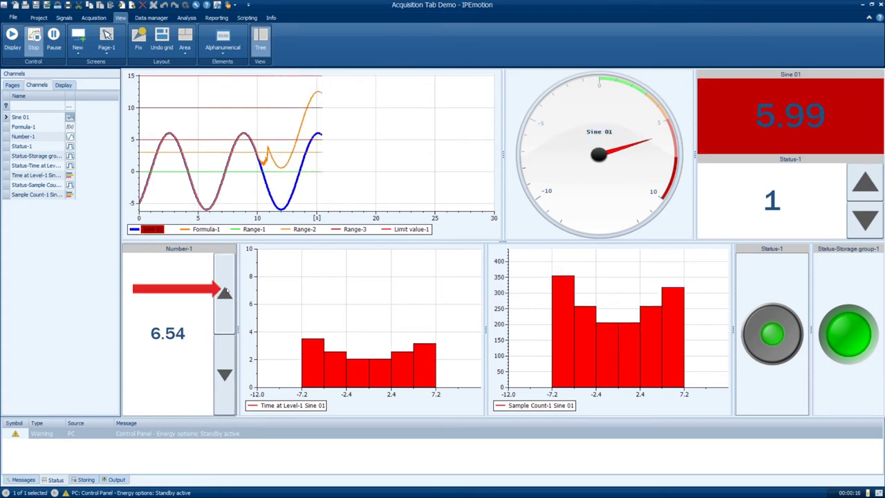
drag(225, 292, 225, 293)
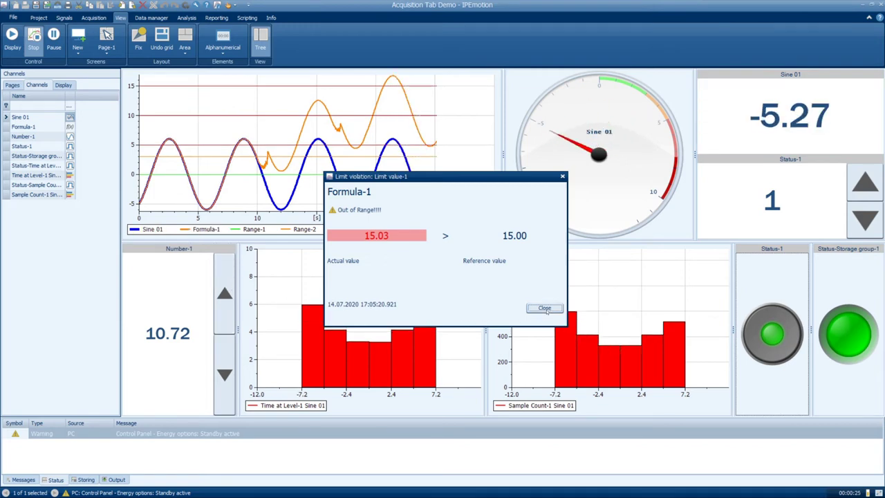
click(544, 308)
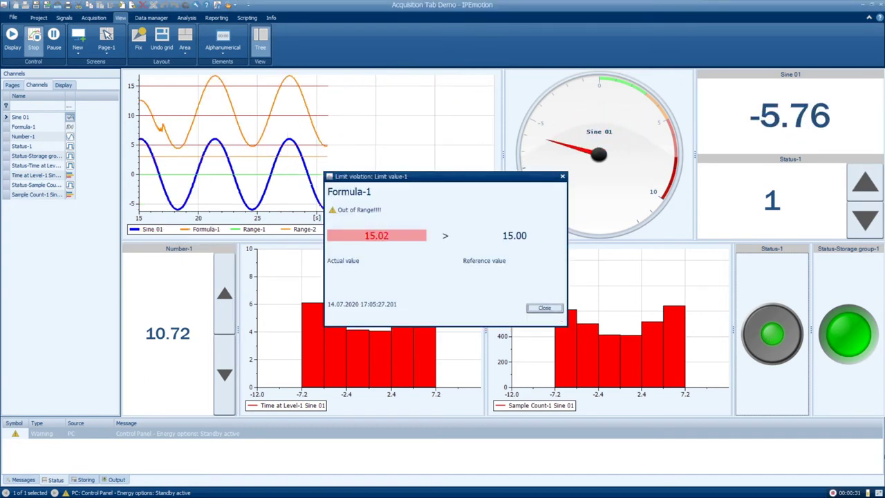
key(Return)
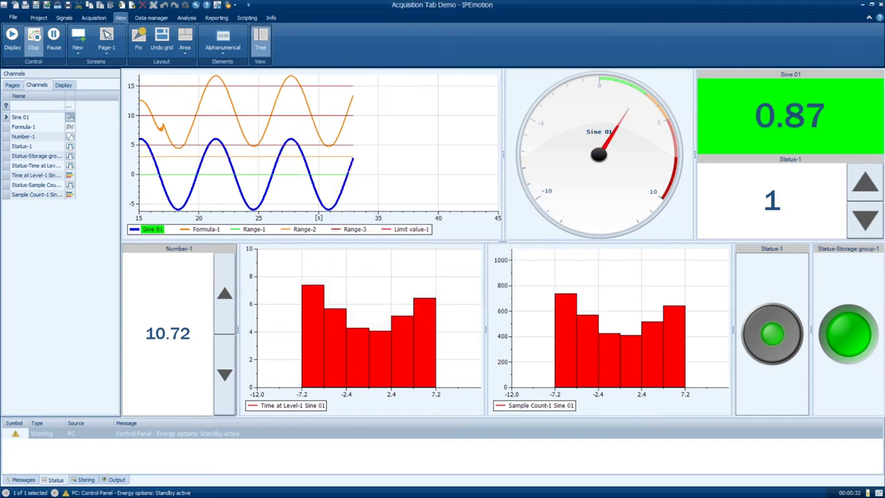
Stop the measurement, add a new empty screen page, and place a y-t chart on it
click(33, 38)
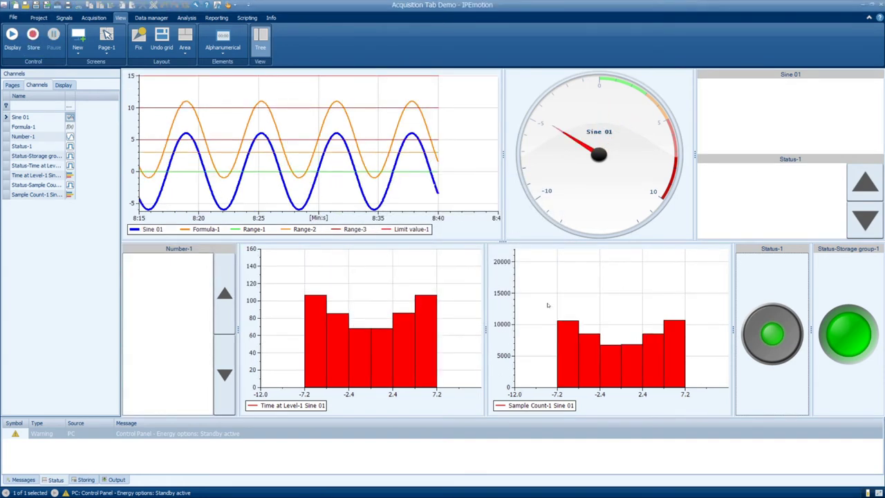
click(78, 43)
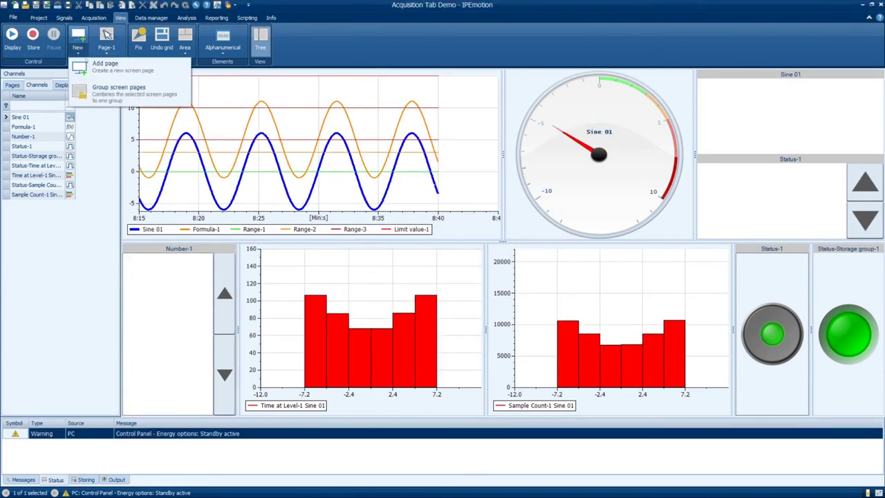
click(90, 65)
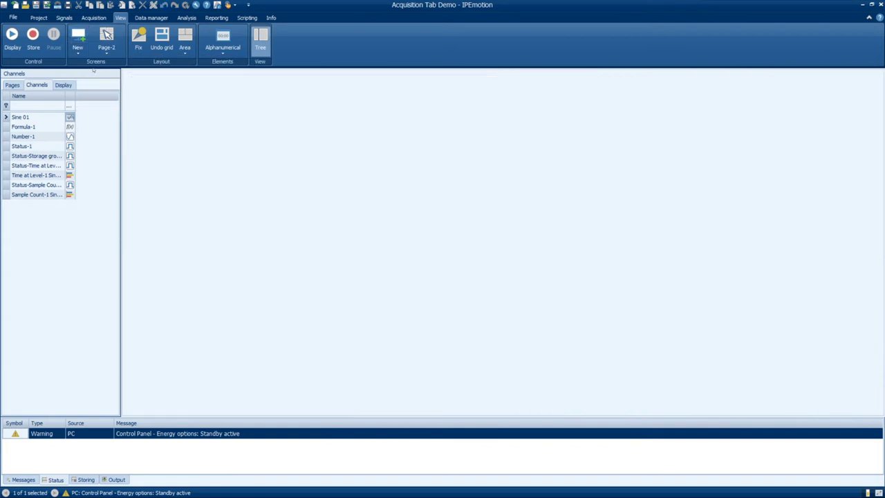
right_click(173, 130)
mouse_move(276, 135)
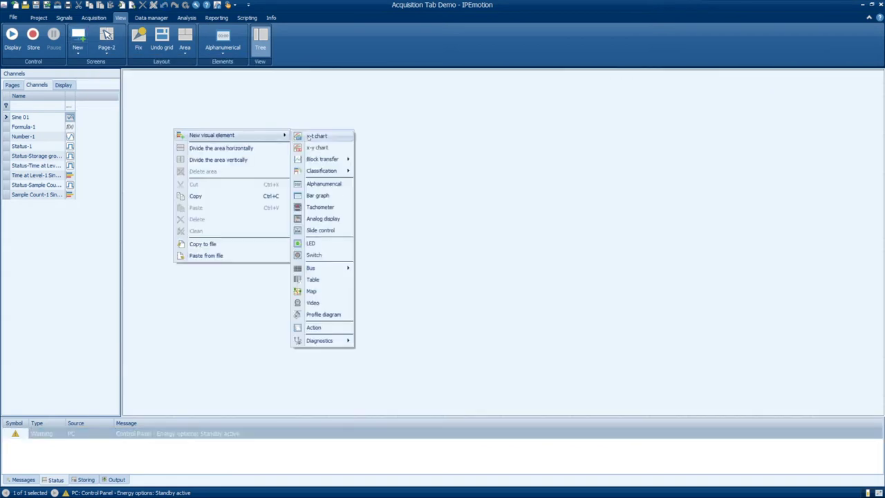
click(309, 137)
Split the chart area top/bottom, split the top left/right, and add a tachometer on the right
right_click(298, 144)
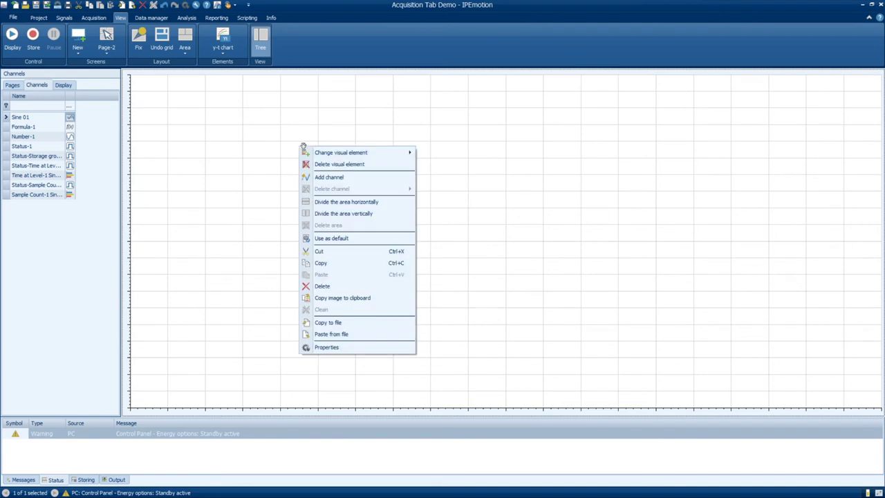
click(338, 201)
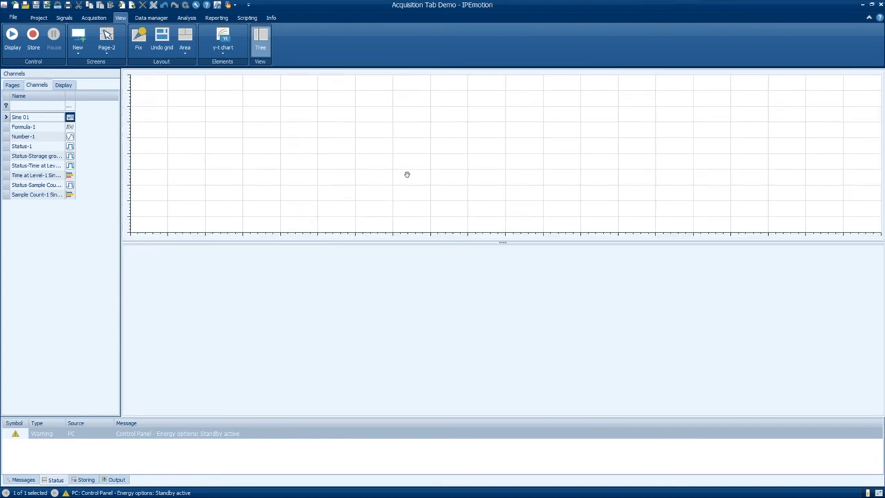
right_click(519, 144)
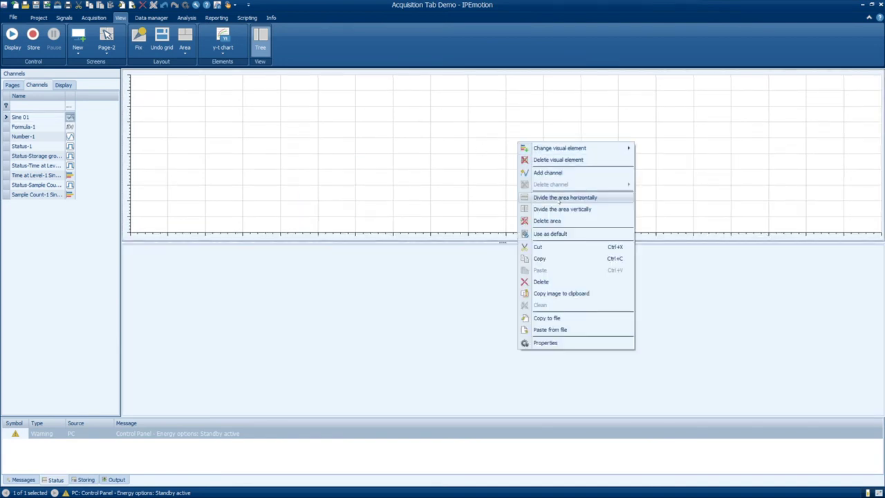
click(559, 209)
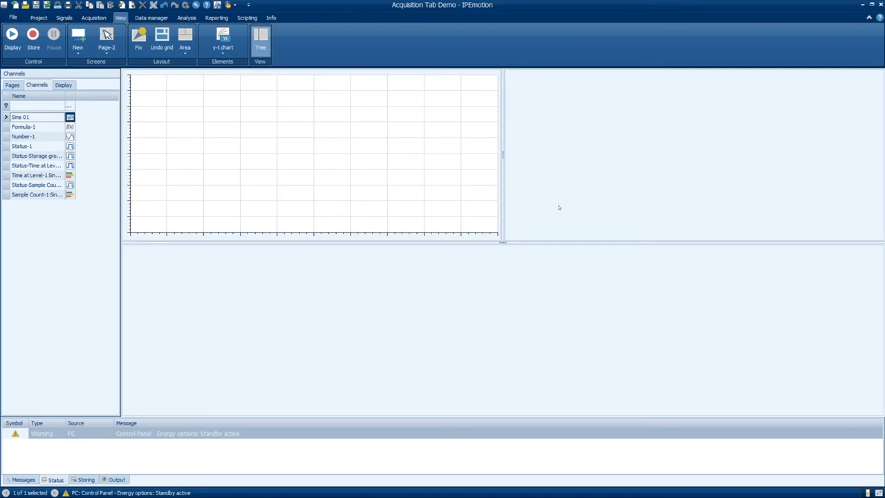
right_click(592, 190)
mouse_move(614, 196)
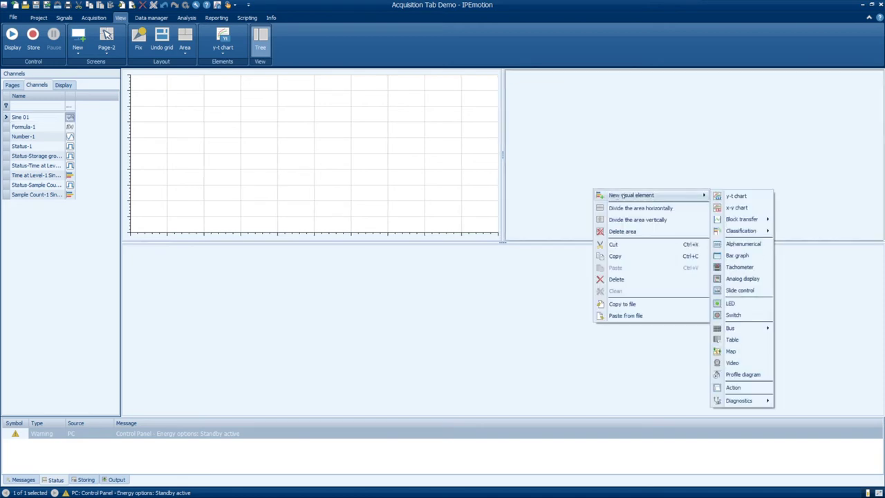
click(751, 267)
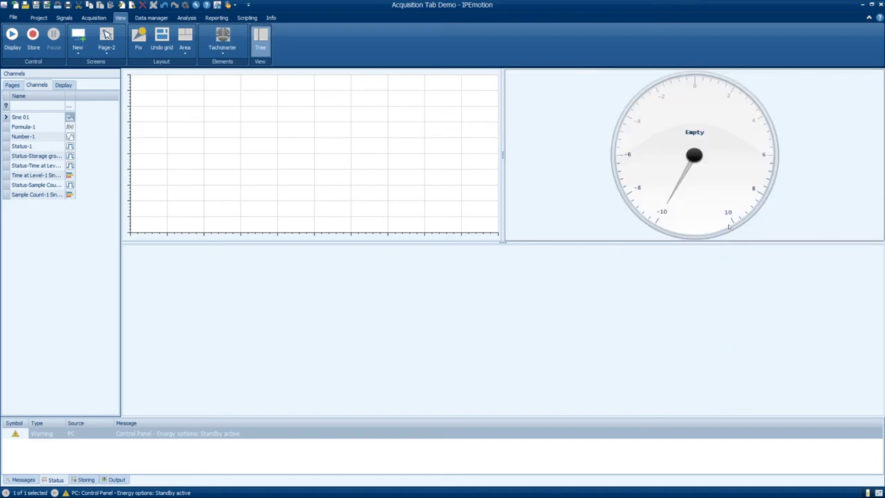
Split the tachometer area to add an alphanumeric display, and place an LED in the lower area
right_click(691, 170)
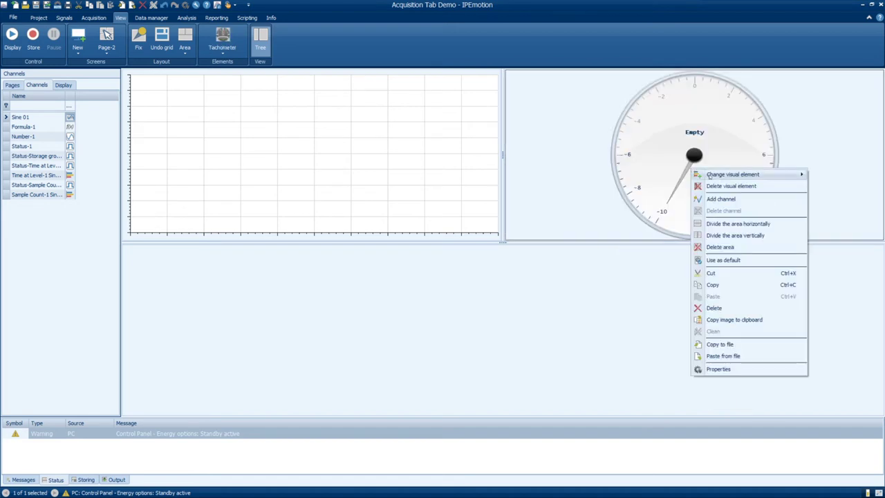
click(734, 235)
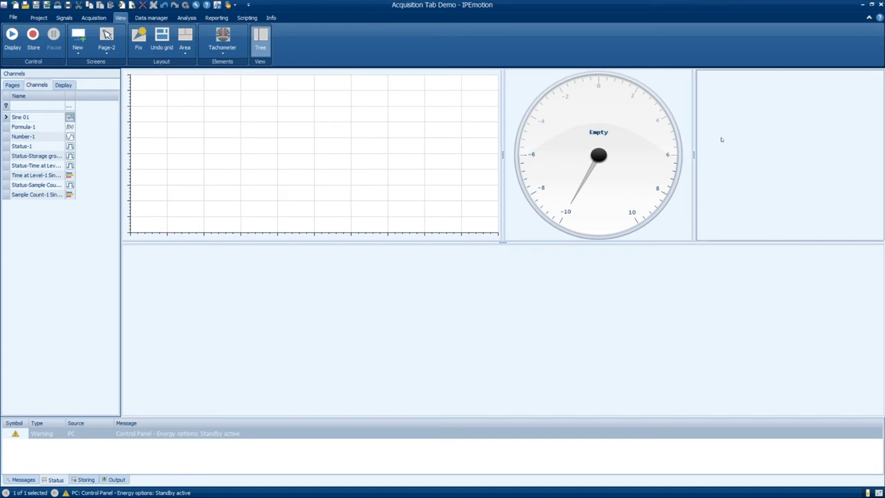
right_click(721, 140)
mouse_move(743, 145)
click(696, 194)
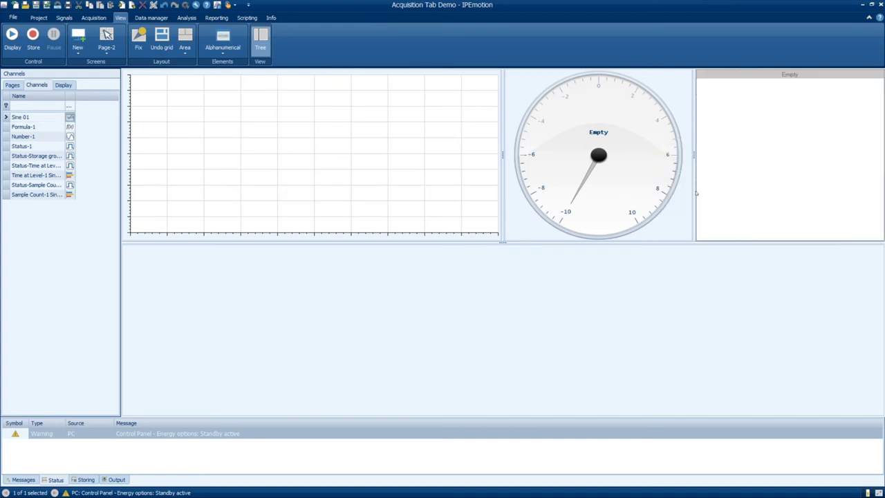
right_click(646, 302)
mouse_move(663, 306)
click(795, 387)
Split the LED area and place a histogram in the lower-right pane
right_click(639, 302)
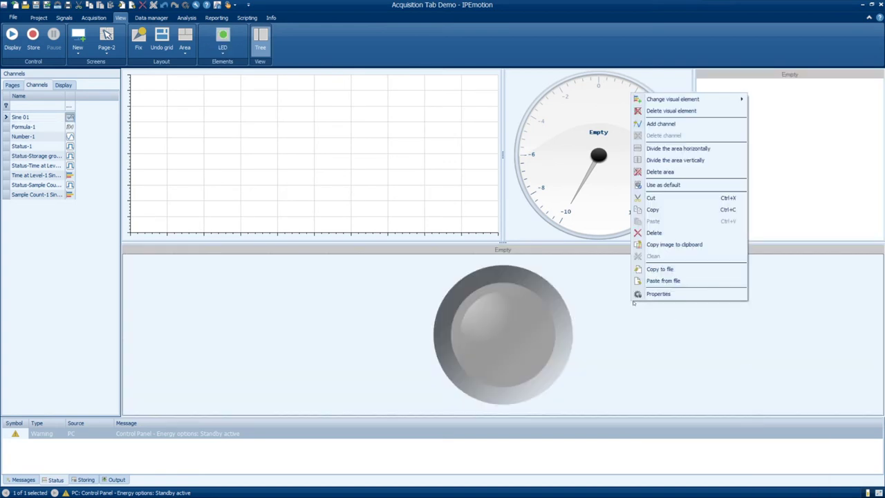
click(676, 159)
right_click(553, 311)
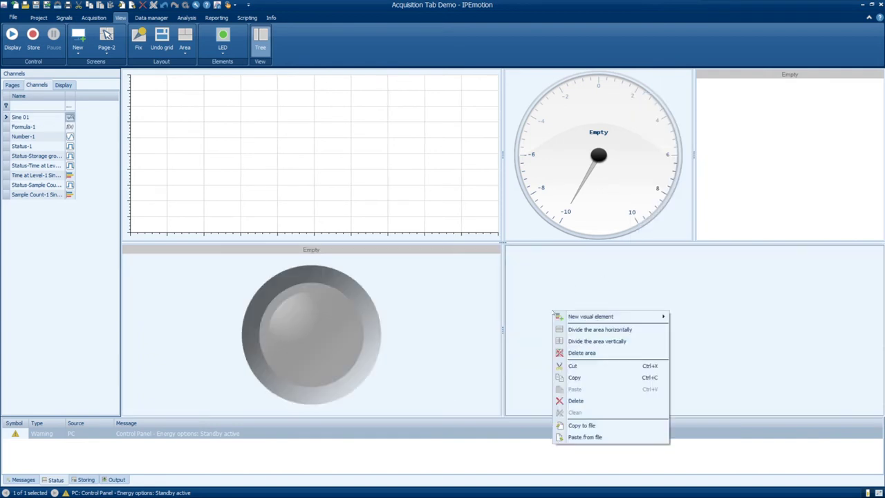
mouse_move(622, 315)
mouse_move(700, 321)
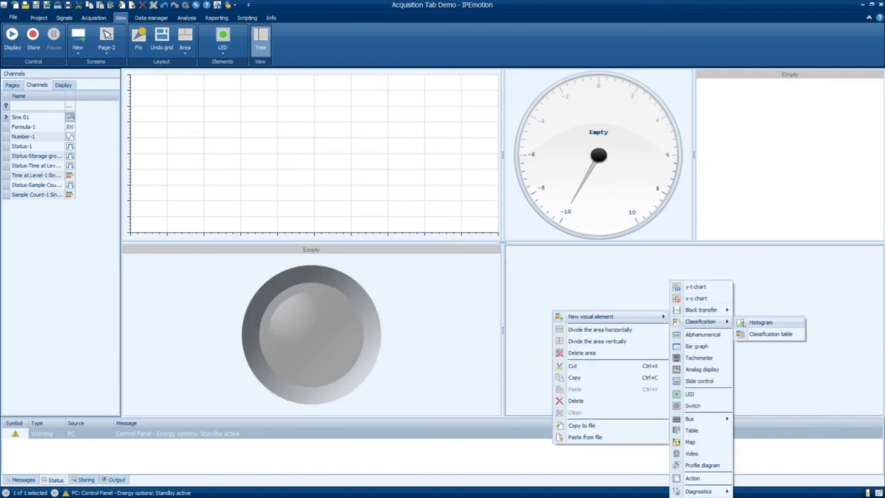
click(753, 322)
Split the histogram area and add an alphanumeric display in the new pane
right_click(659, 312)
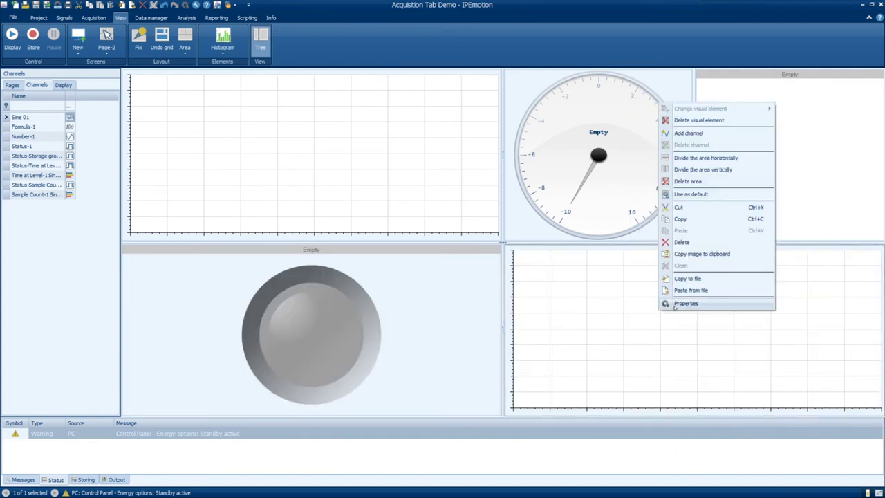
click(711, 169)
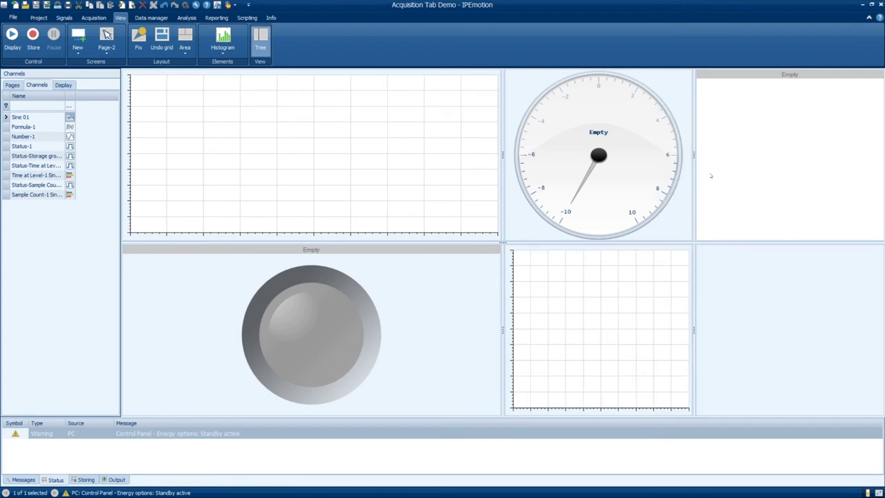
right_click(734, 273)
mouse_move(750, 278)
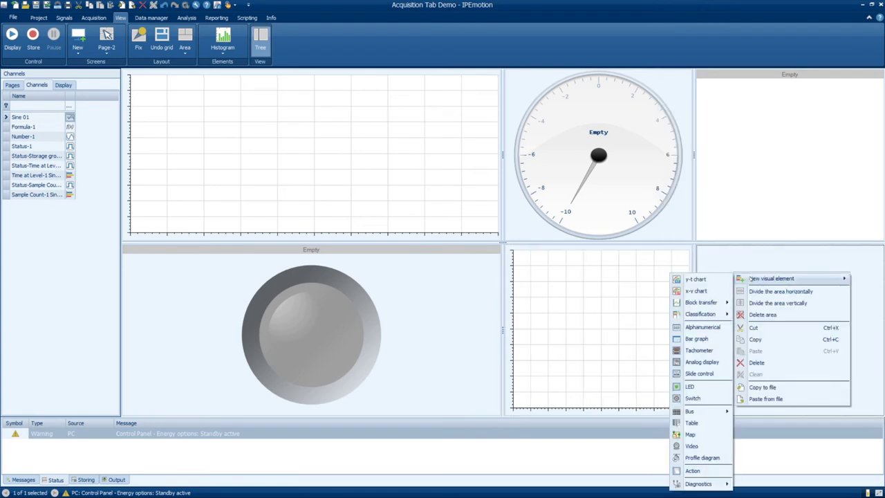
click(701, 327)
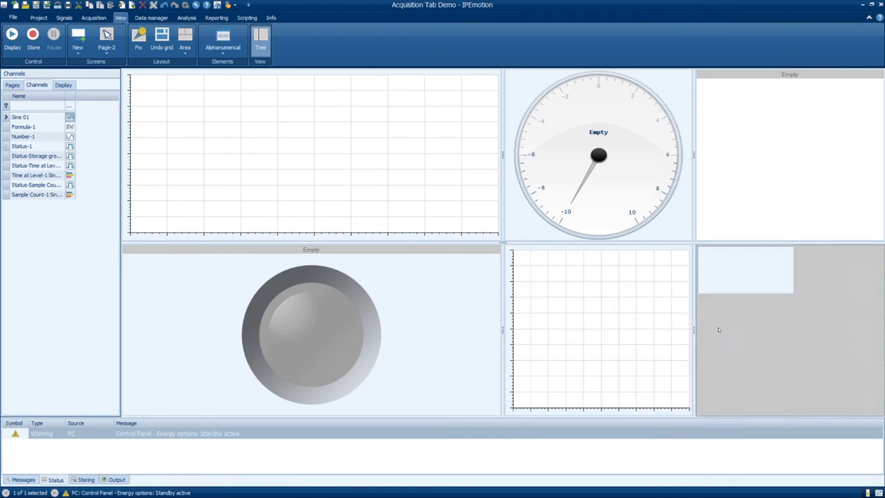
Plot Sine 01 and Formula-1 on the y-t chart and link Status-Storage group to the LED
shift+click(32, 130)
drag(32, 130, 191, 146)
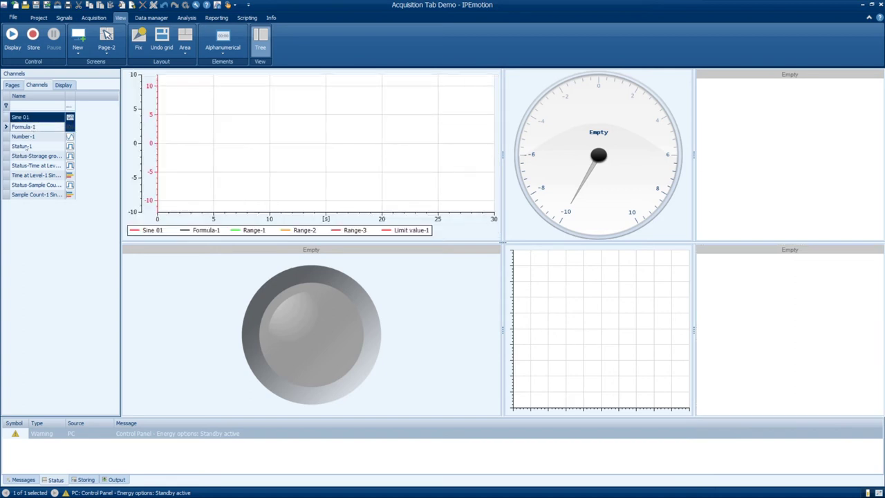
drag(31, 156, 400, 298)
Split the LED area, add a switch beside the LED, and link Status-1 to it
right_click(399, 298)
click(436, 155)
right_click(378, 288)
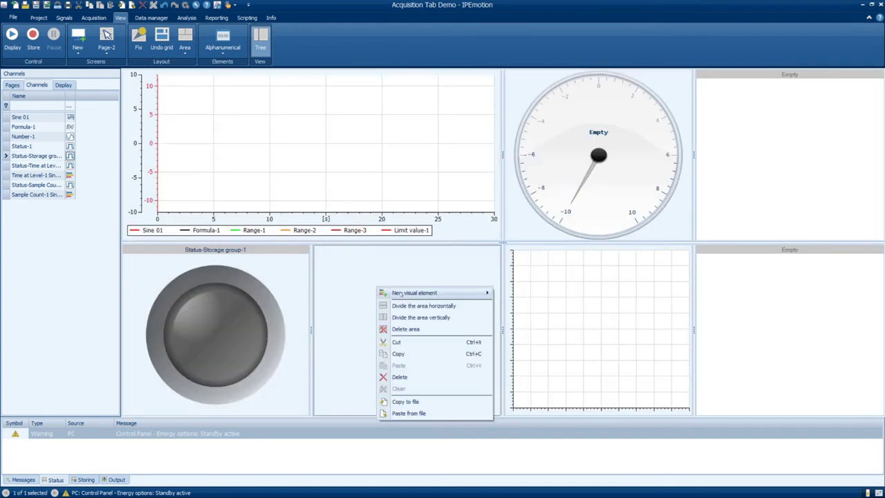
mouse_move(401, 292)
click(525, 394)
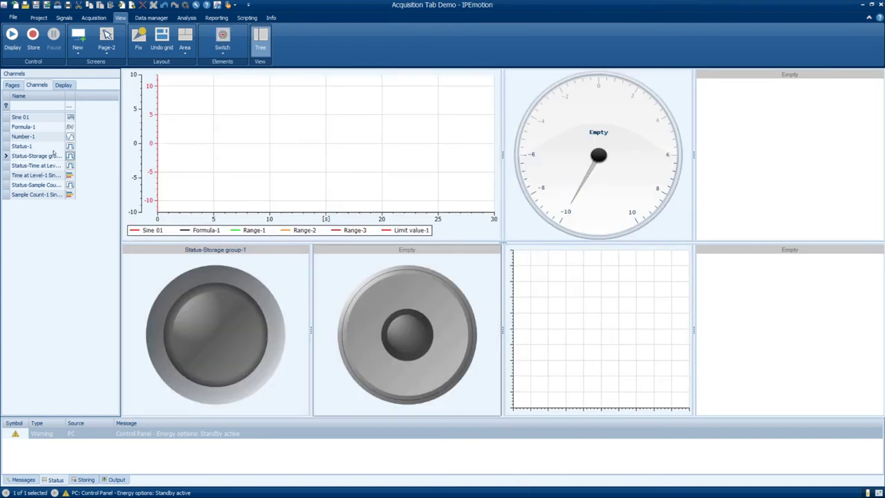
drag(51, 150, 404, 327)
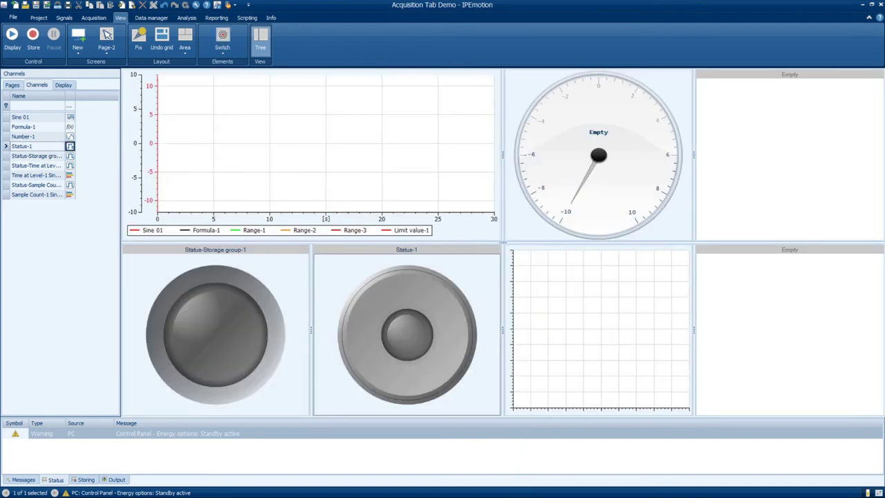
Link Number-1, Status-Storage group and Sine 01 to the alphanumeric displays and tachometer
click(31, 137)
drag(31, 137, 707, 302)
click(52, 157)
drag(52, 157, 815, 174)
click(40, 119)
drag(40, 119, 584, 158)
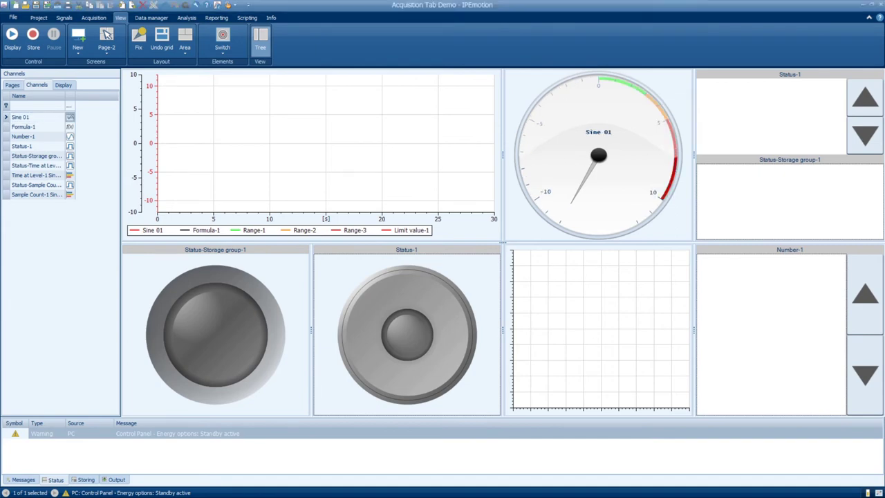
Give the y-t chart one joint, fixed y-axis ranging from -20 to 20
right_click(385, 174)
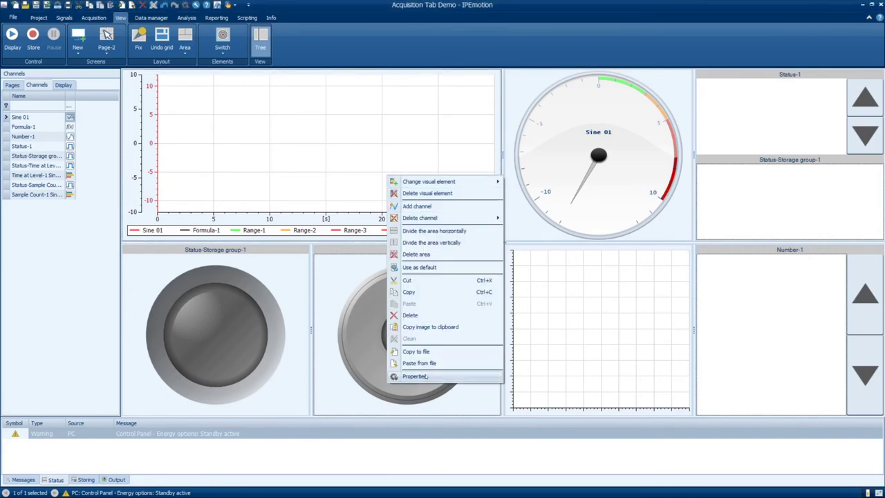
click(415, 376)
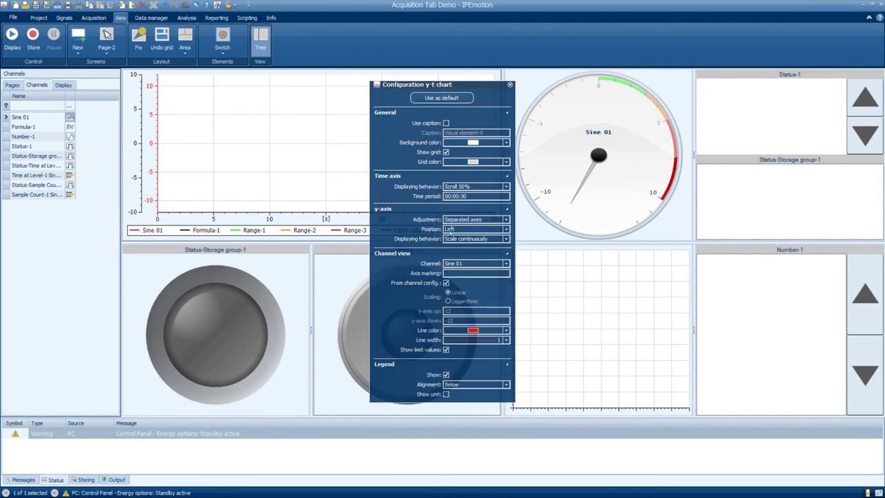
click(469, 219)
click(468, 241)
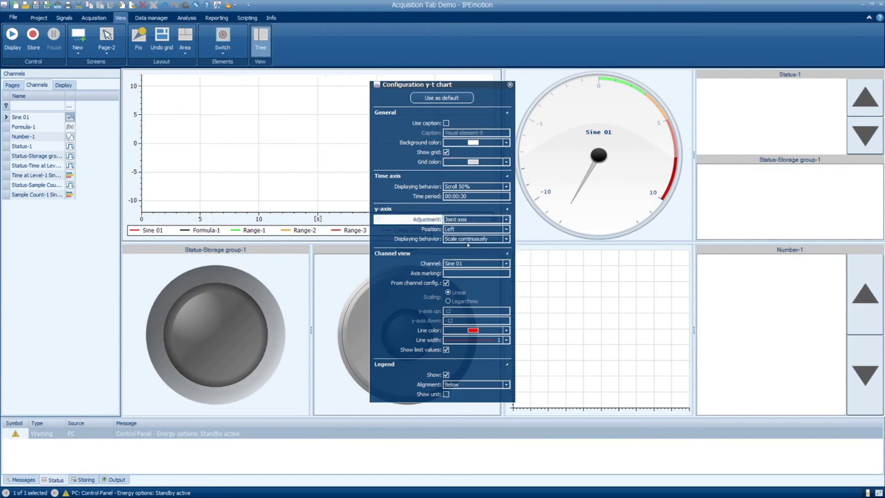
click(468, 241)
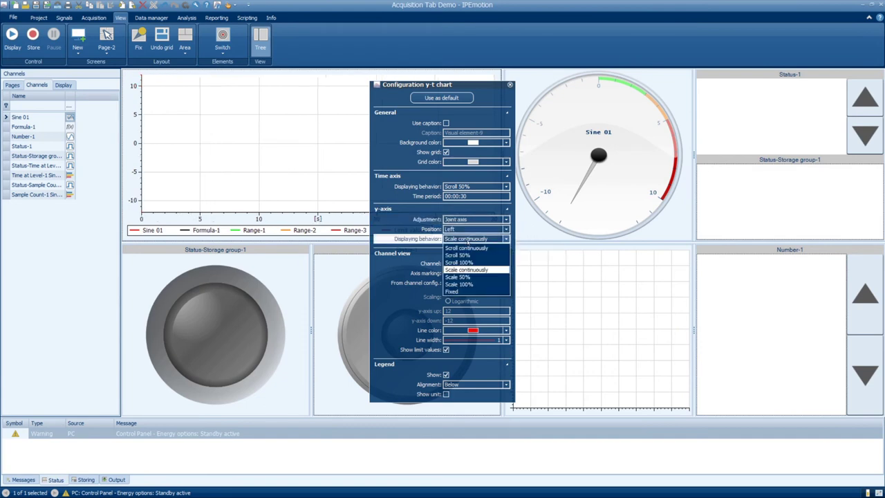
click(465, 292)
click(446, 283)
click(448, 312)
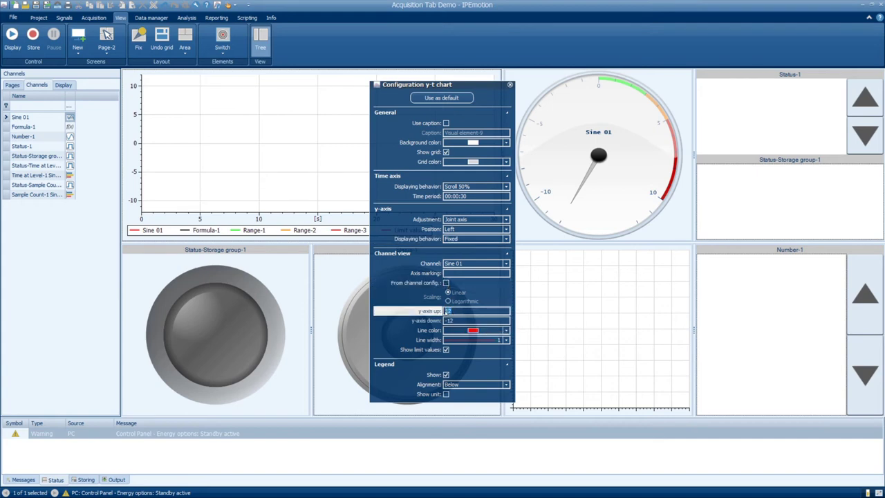
text(20)
click(456, 321)
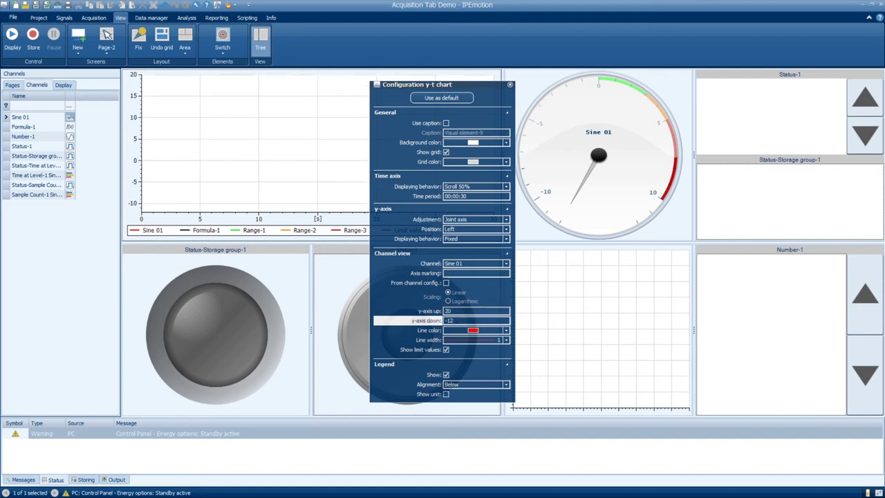
text(-20)
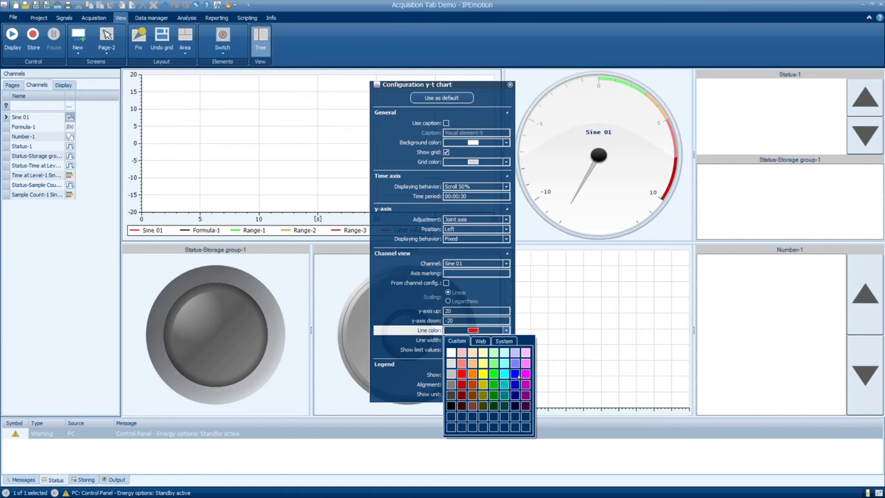
Make the Sine 01 line blue at width 3 and keep the Formula-1 line black
click(517, 375)
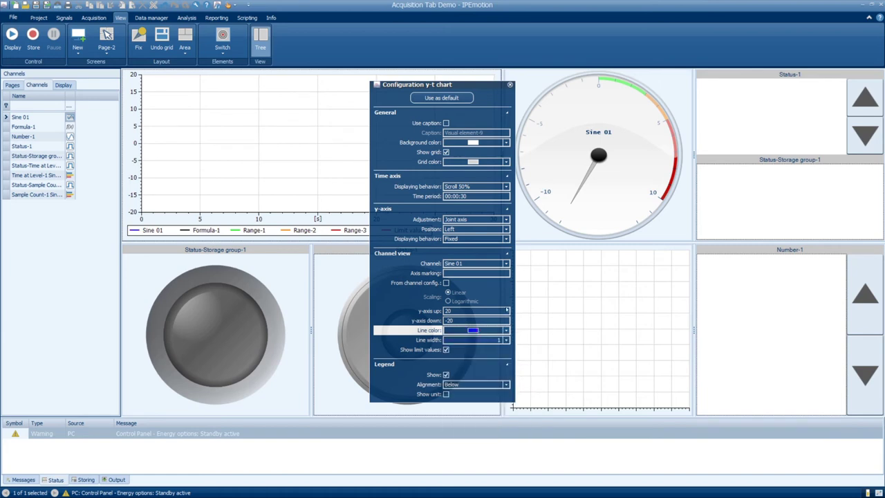
click(507, 340)
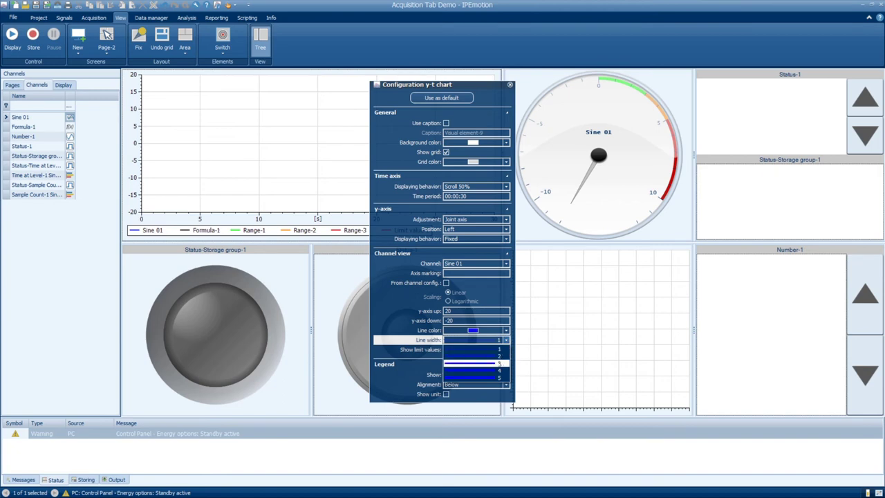
click(477, 363)
click(506, 265)
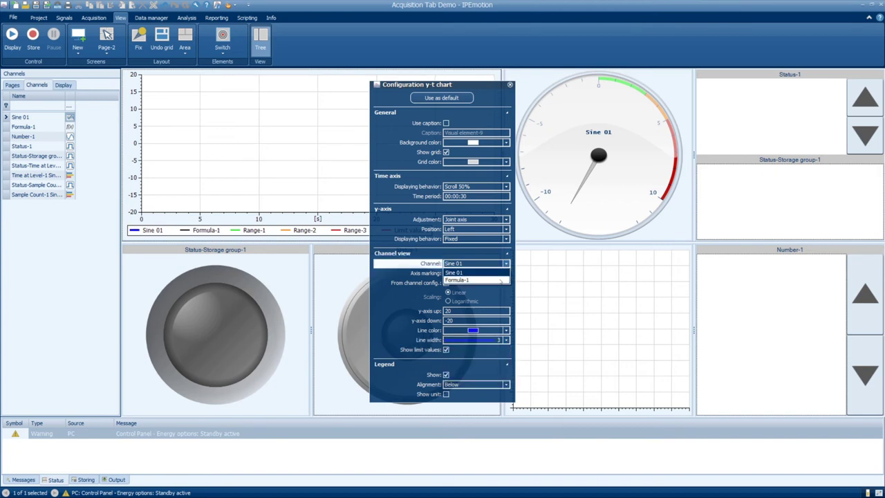
click(503, 281)
click(506, 330)
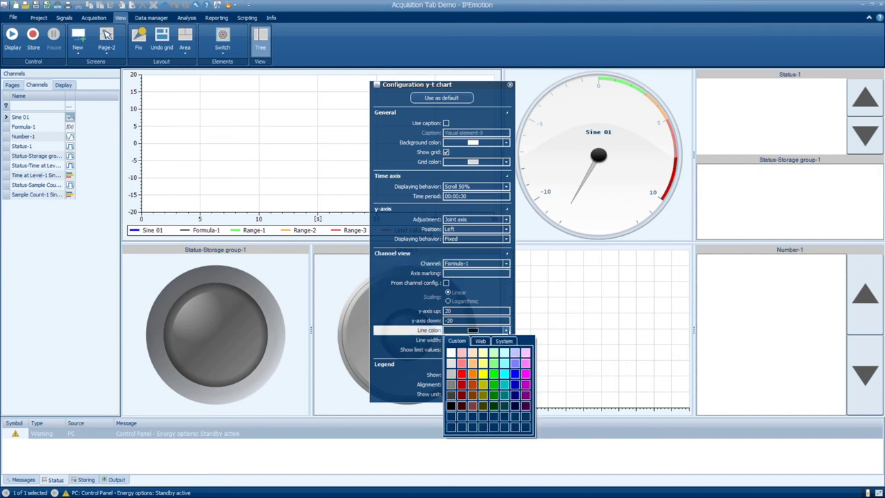
click(506, 331)
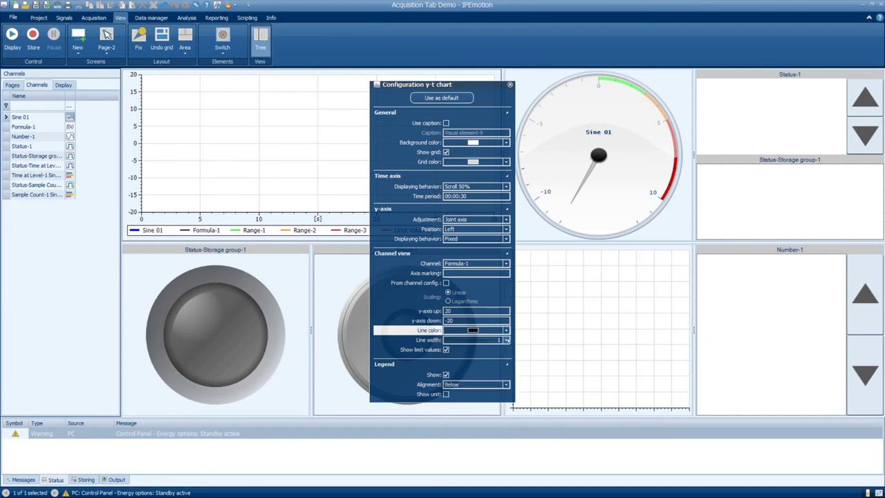
click(506, 340)
click(500, 363)
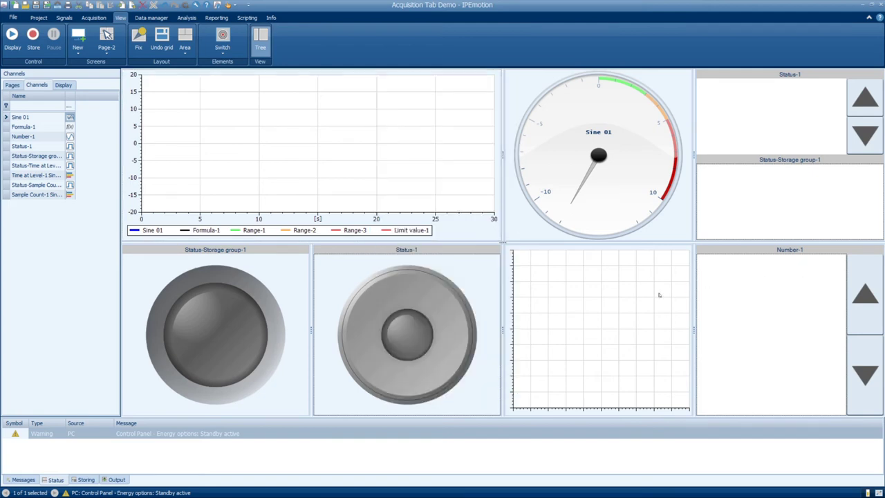
Set the Status-1 switch's Off state colour to red
right_click(424, 318)
click(441, 316)
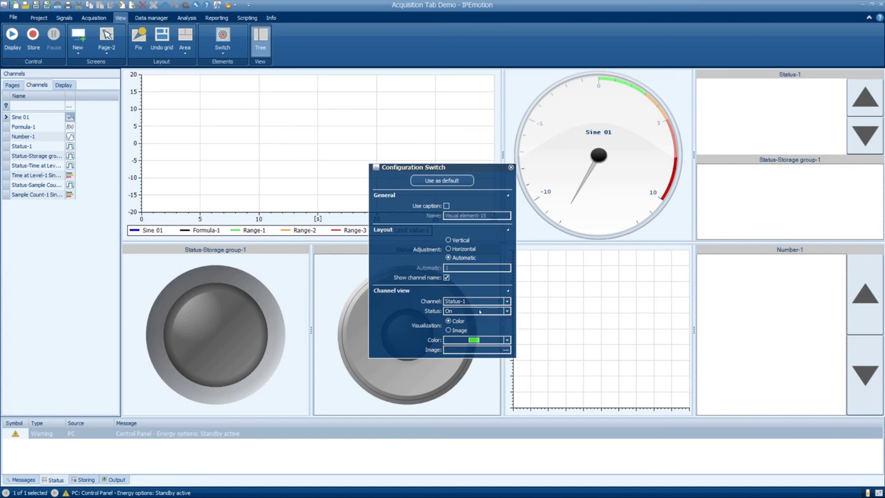
click(479, 311)
click(474, 326)
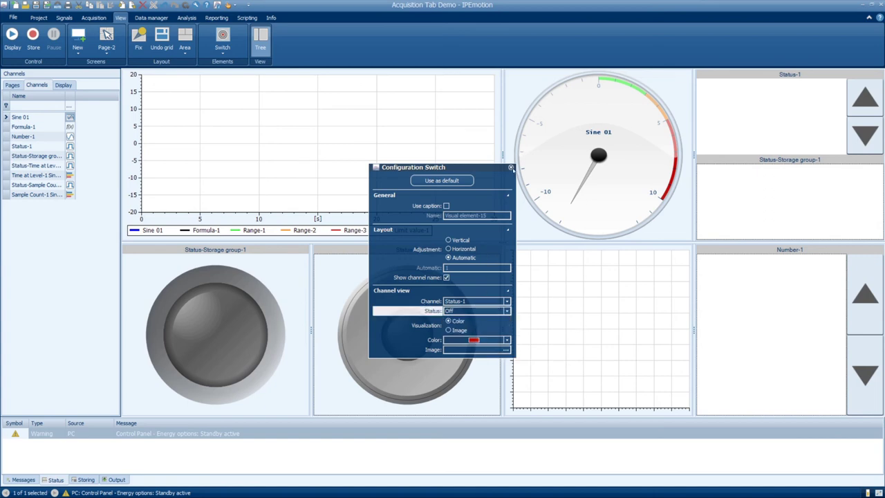
click(510, 168)
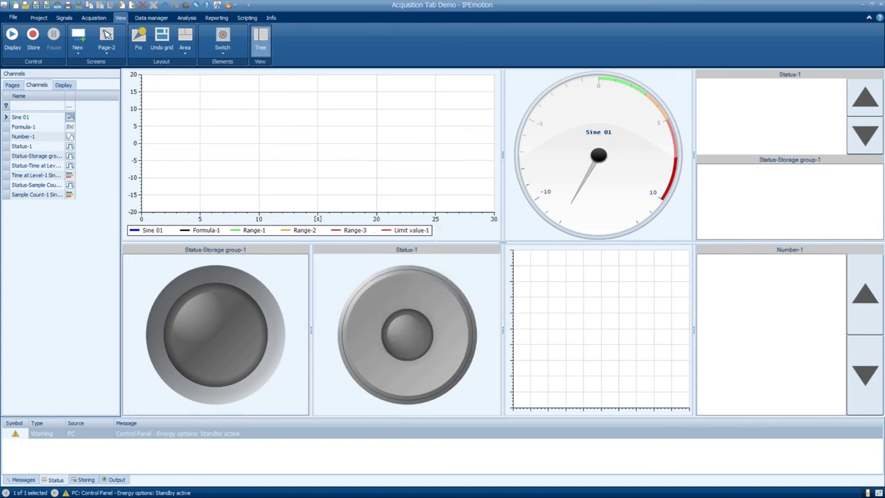
Colour the Status-Storage group-1 LED red for Off and green for On
right_click(192, 312)
click(268, 304)
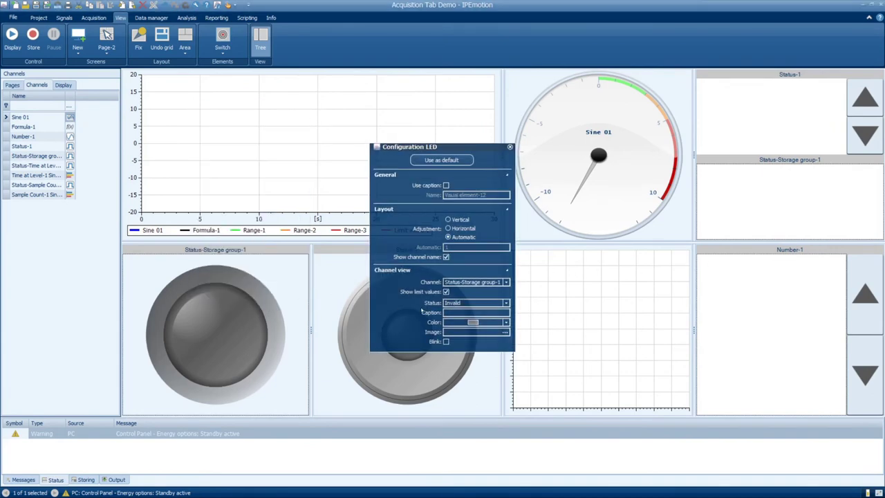
click(464, 305)
click(465, 317)
click(483, 322)
click(462, 366)
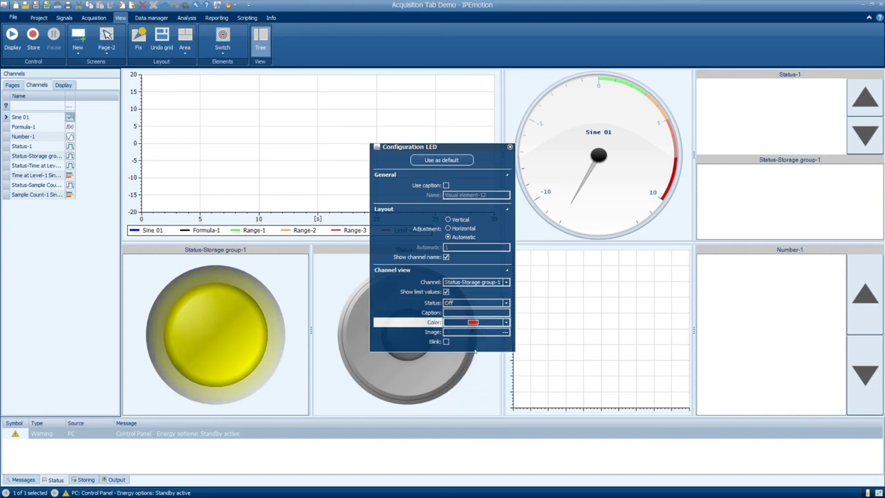
click(495, 305)
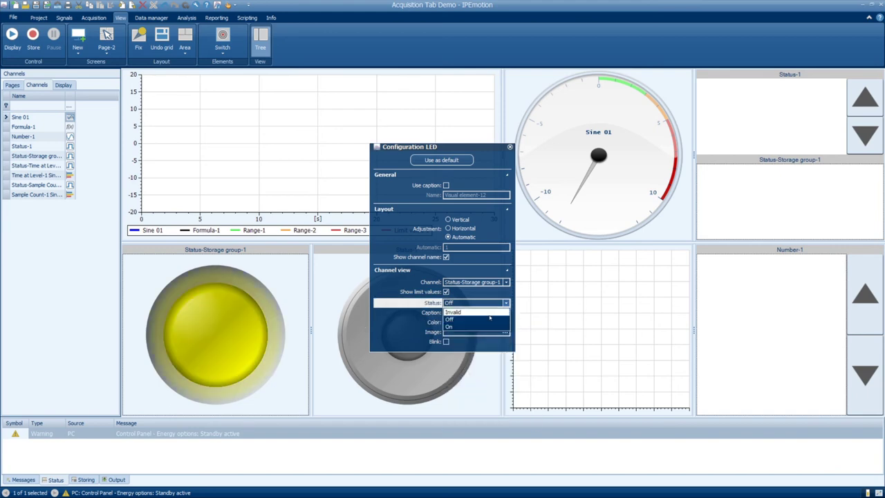
click(477, 326)
click(484, 322)
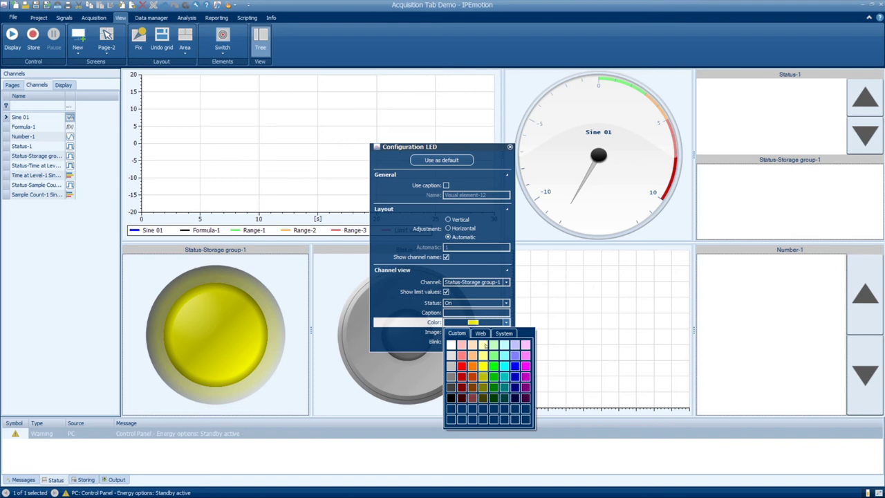
click(493, 366)
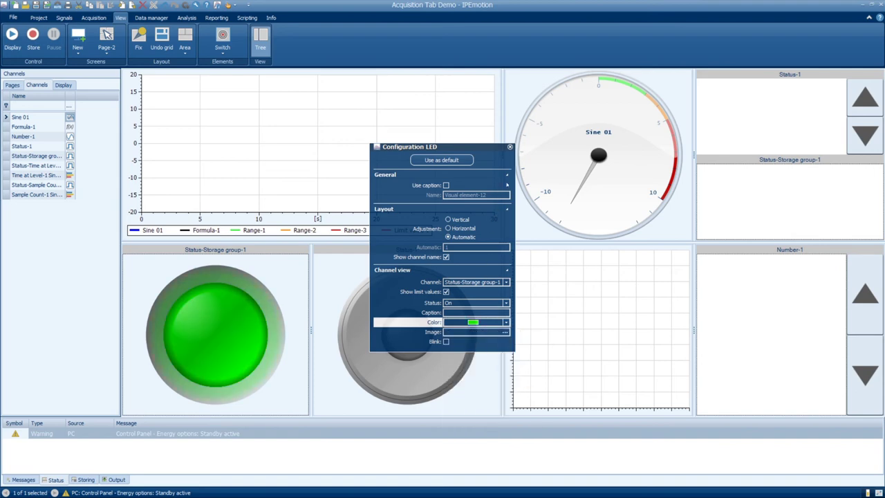
click(583, 238)
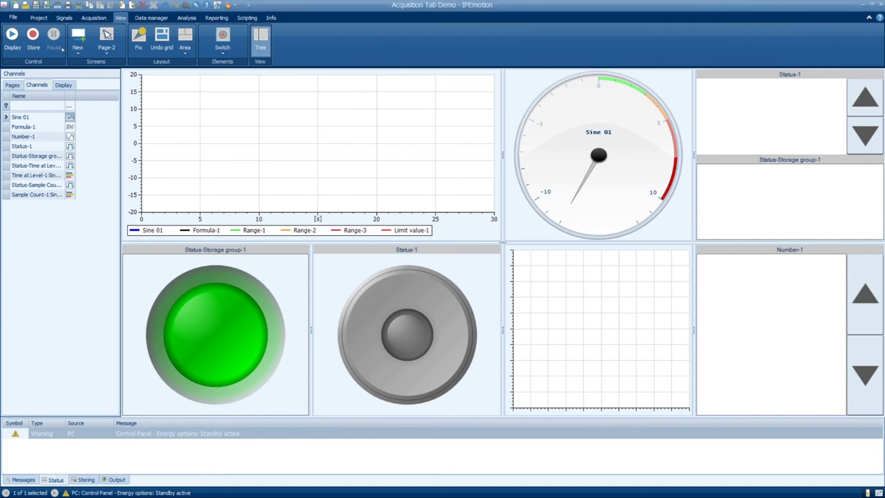
Start the live display, chart Time at Level-1 Sine 01, and narrow the Status-1 and LED panels
click(12, 40)
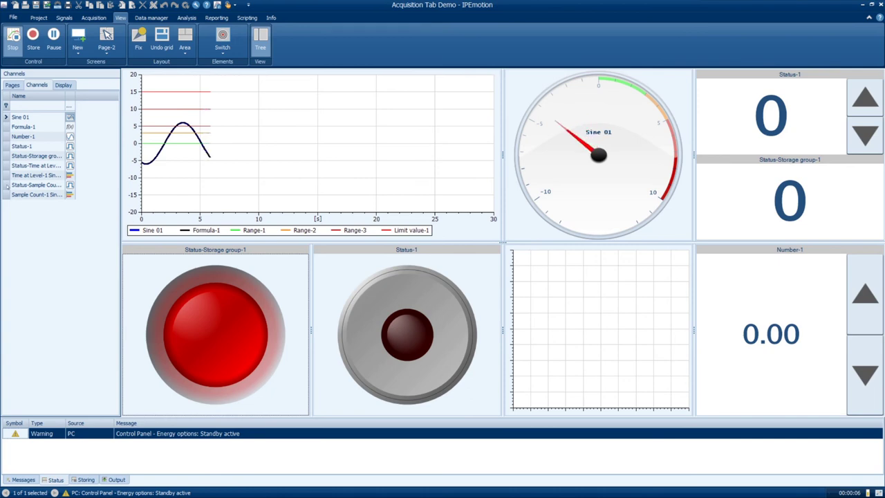
drag(26, 176, 574, 315)
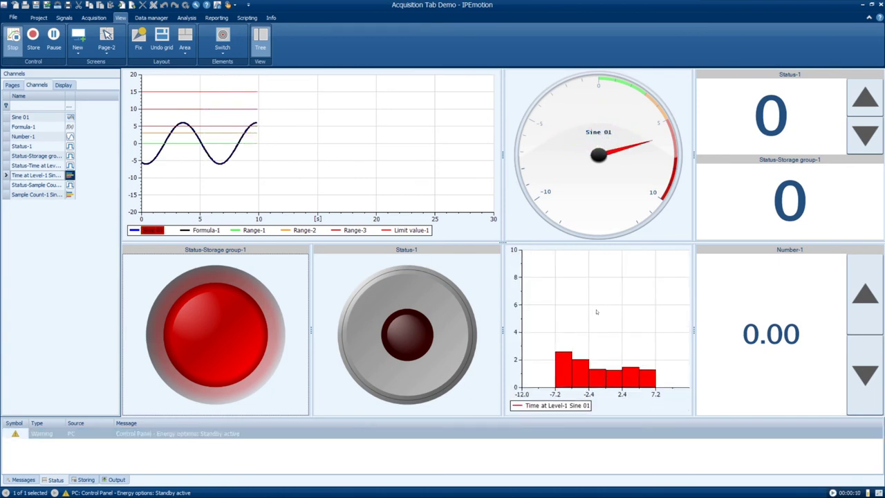
drag(504, 330, 392, 331)
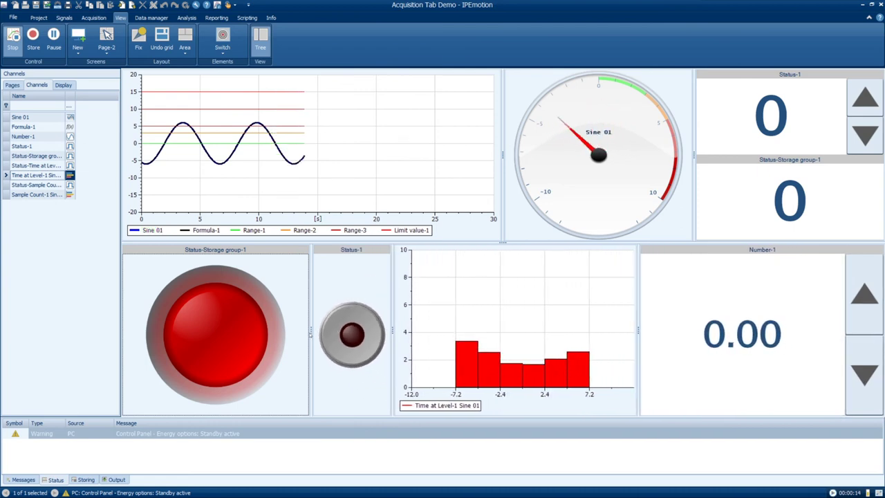
drag(310, 331, 203, 331)
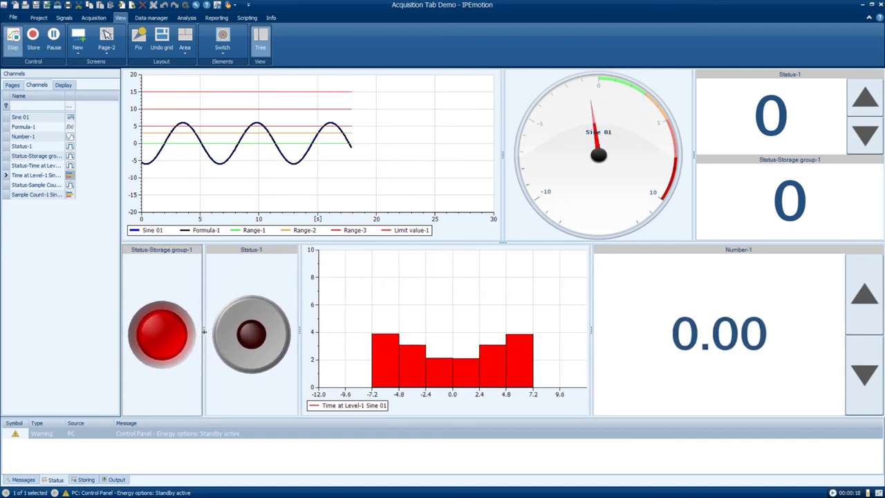
drag(291, 331, 286, 331)
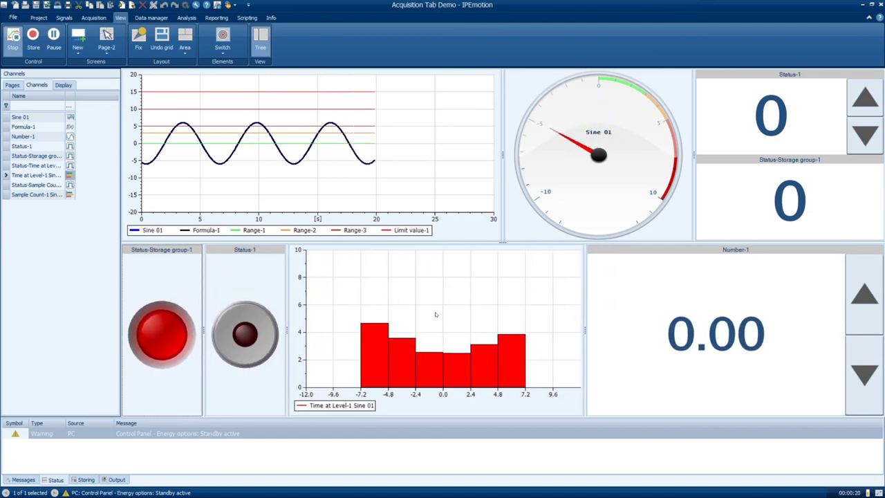
Split the histogram area, add Sample Count-1 Sine 01 beside it, and raise Number-1 to 13.03
right_click(468, 309)
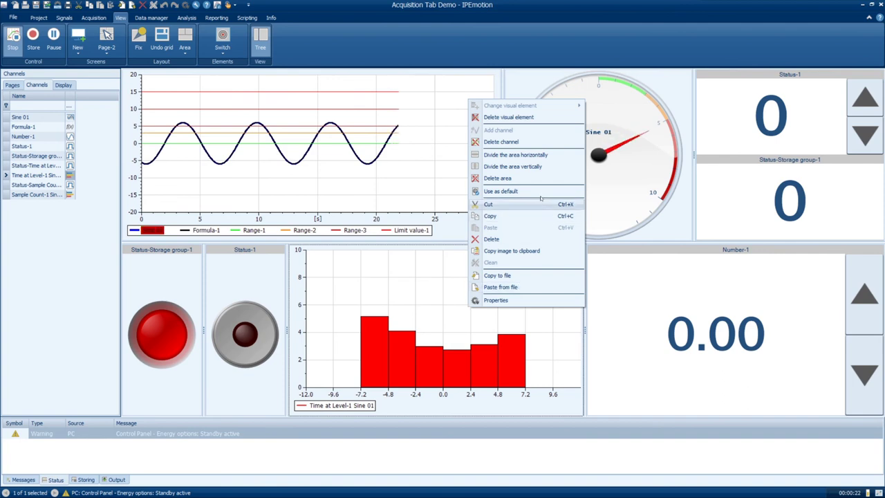
click(537, 166)
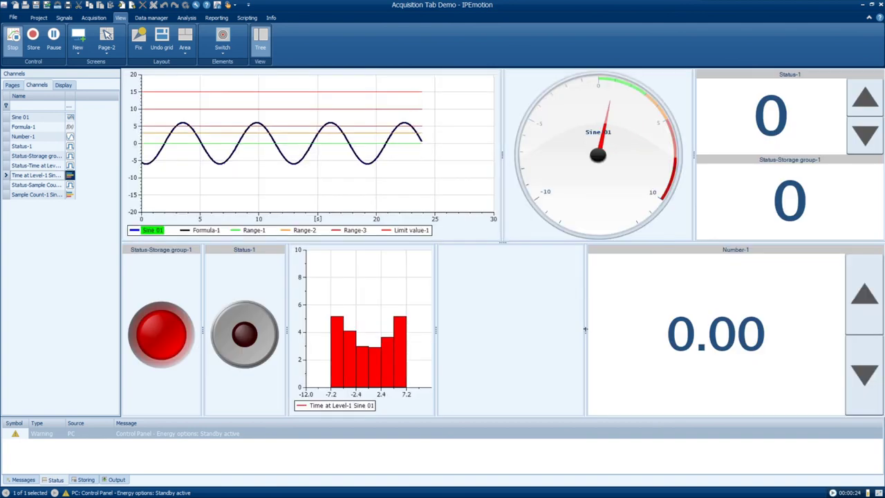
drag(586, 330, 694, 330)
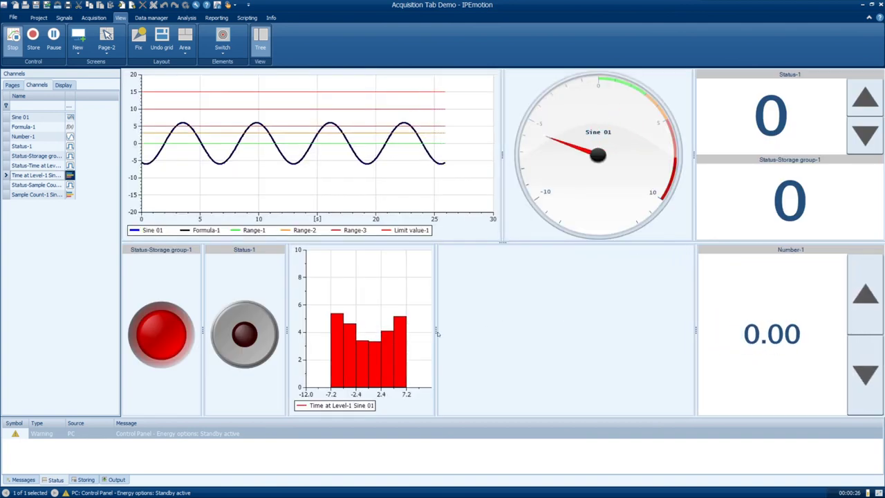
drag(437, 331, 504, 331)
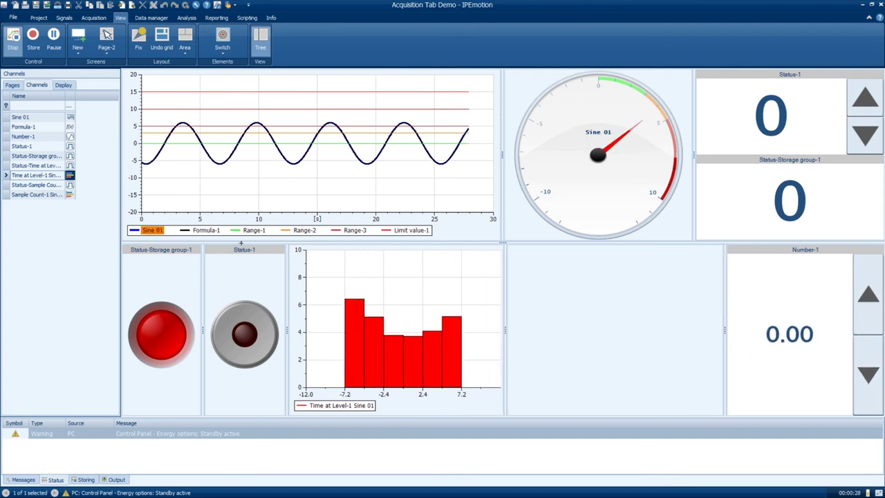
drag(62, 195, 553, 339)
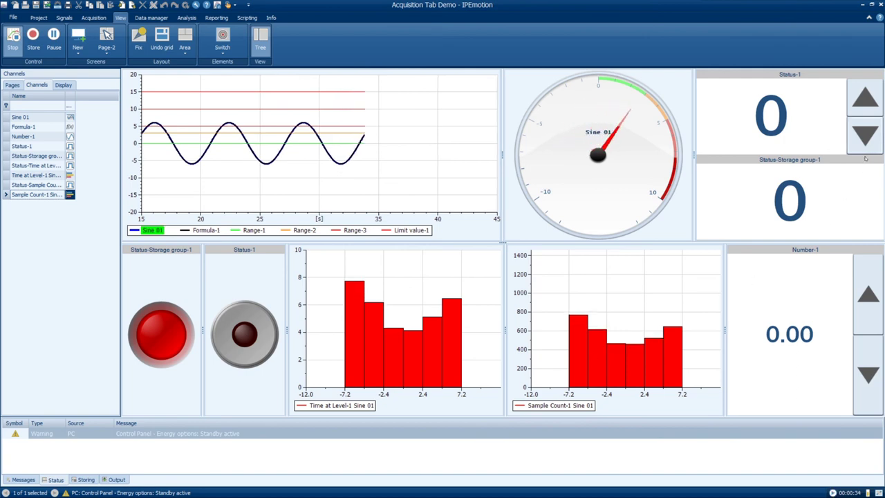
click(863, 305)
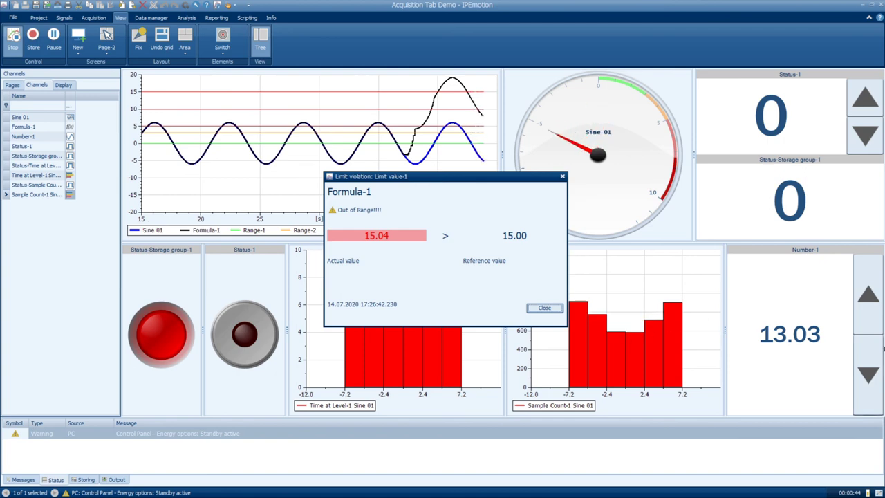
Dismiss the limit warning and add a new FFT-1 using Sine 01 as its source
key(Return)
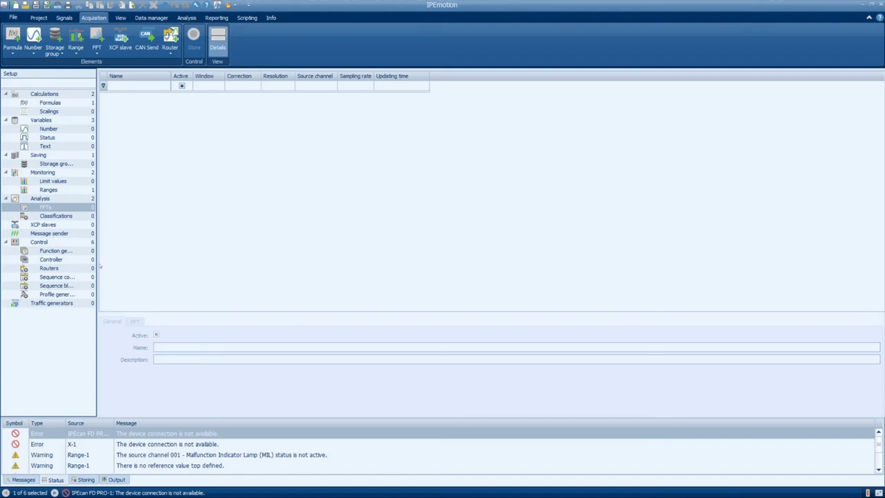
right_click(54, 208)
click(62, 215)
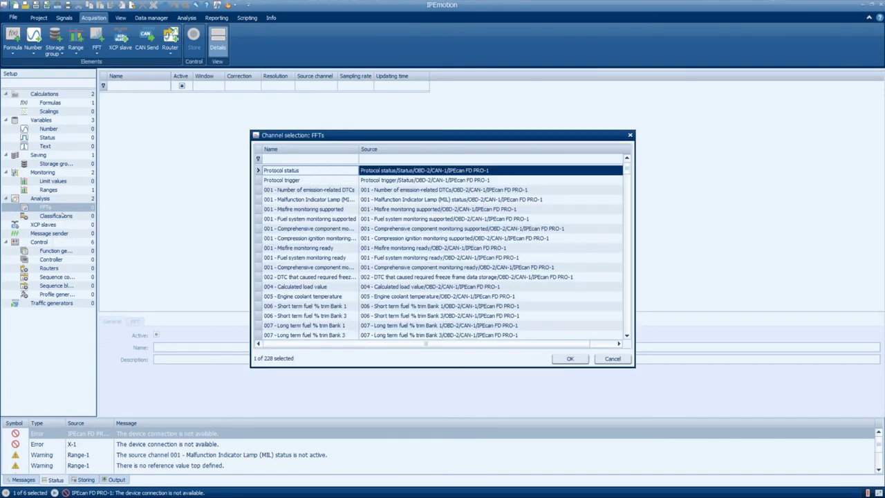
drag(625, 178, 630, 334)
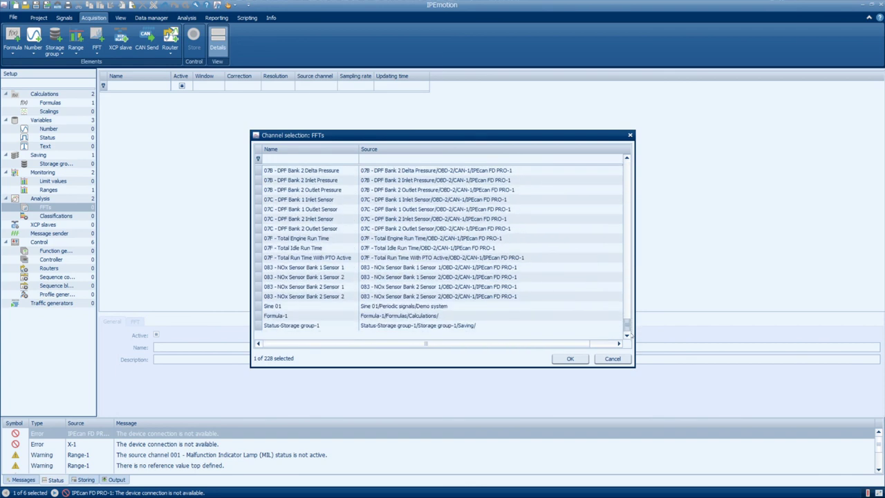
double_click(327, 310)
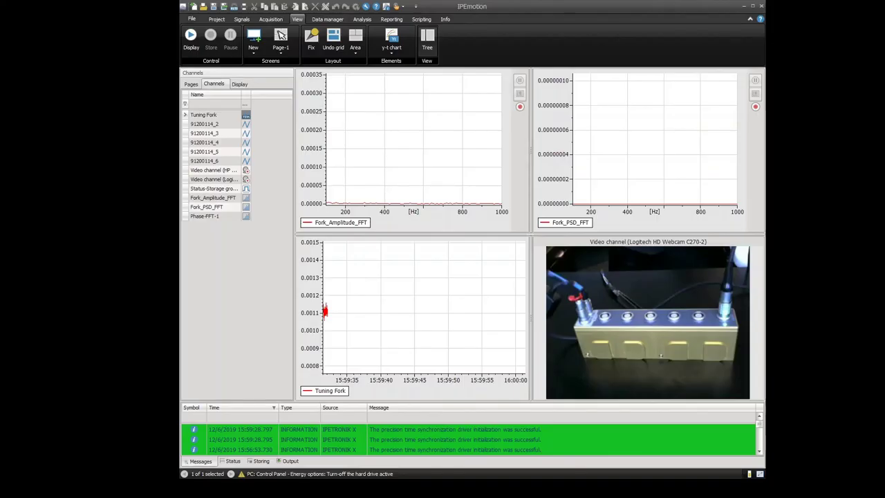
Run the Tuning Fork display while striking the fork, then stop the measurement
click(191, 38)
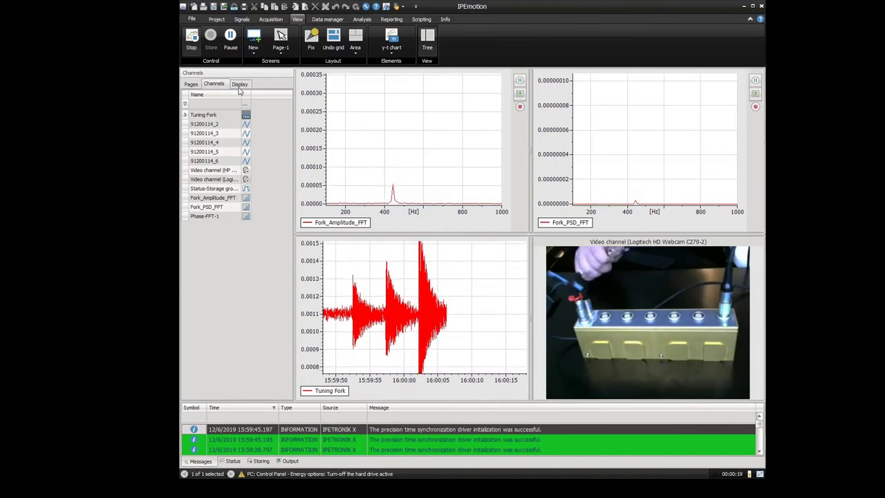
click(190, 40)
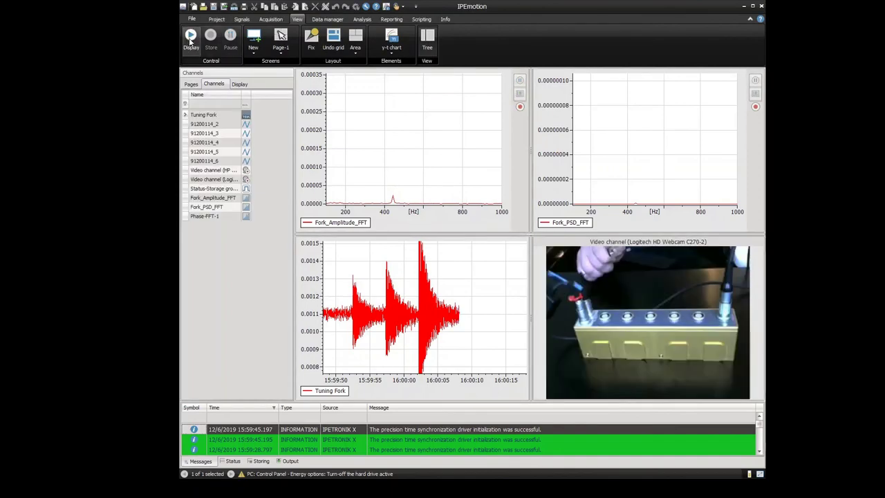